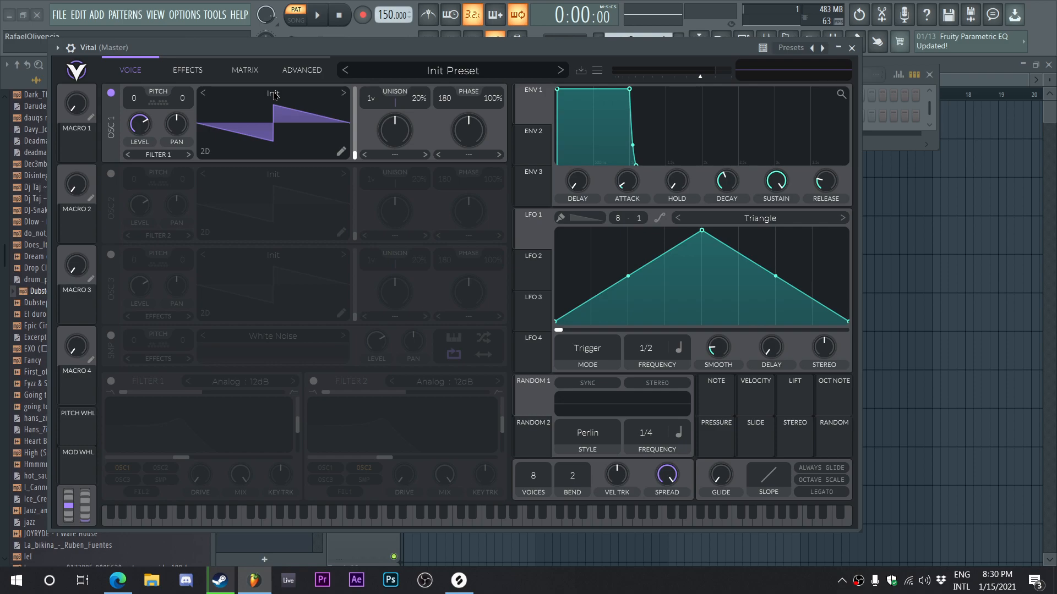
Load the FM Screee wavetable from the Glorkglunk folder into oscillator 1
click(274, 96)
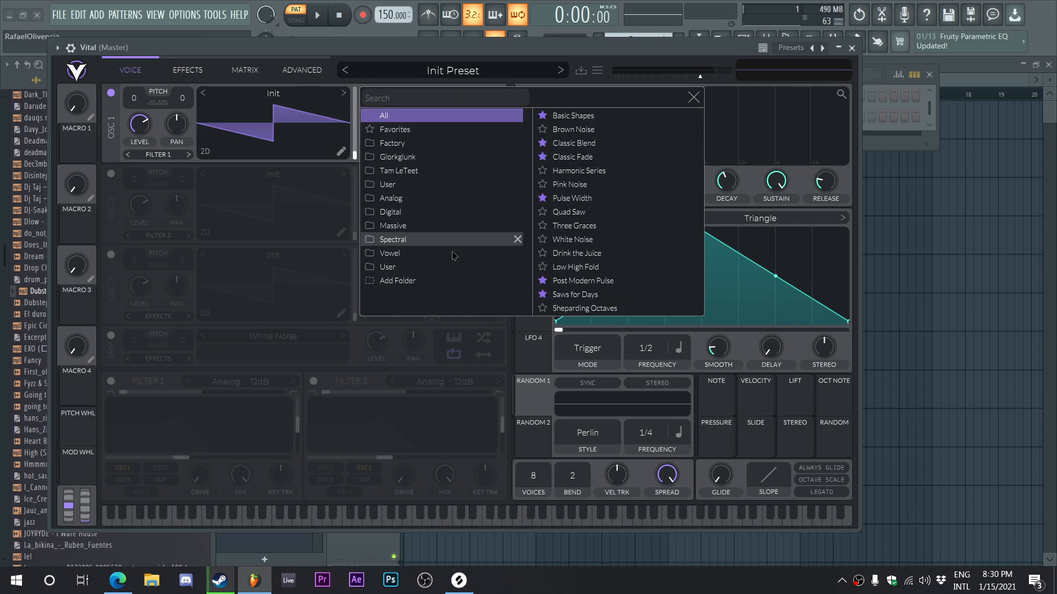
click(418, 157)
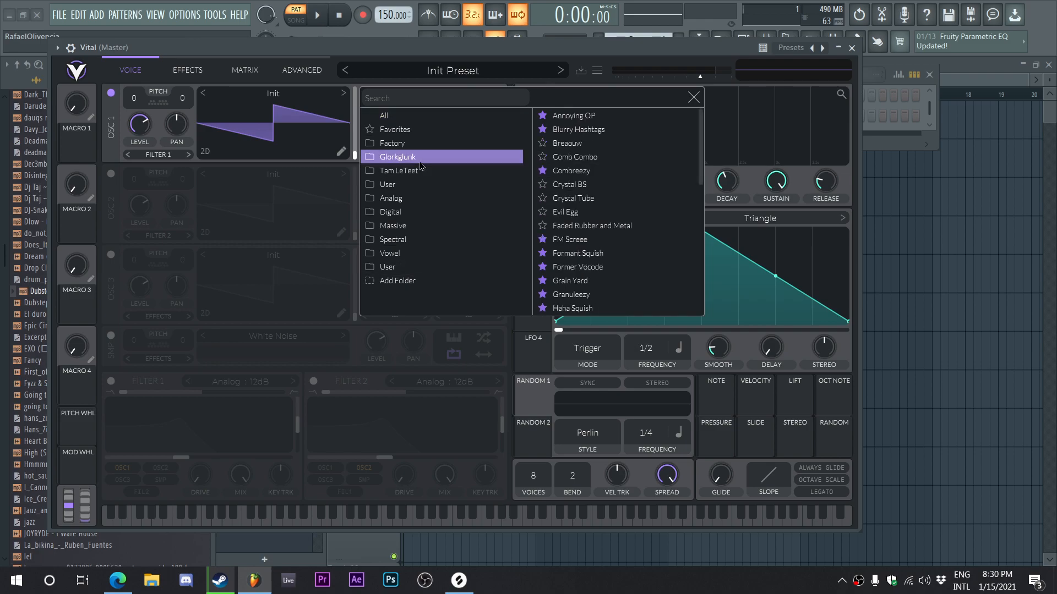
scroll(649, 235, down, 5)
scroll(649, 236, up, 3)
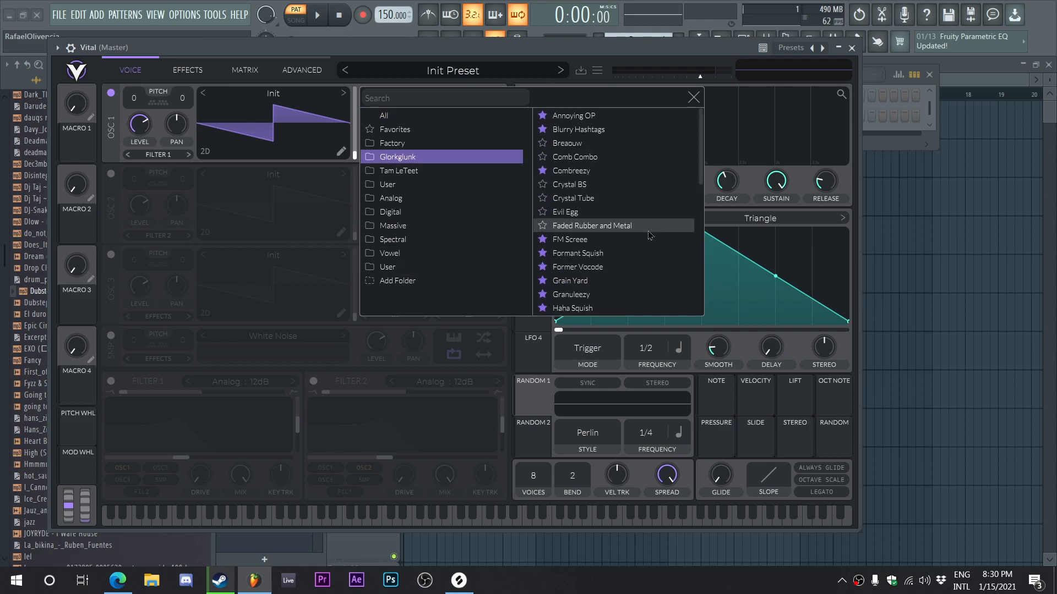
scroll(650, 235, down, 3)
scroll(629, 259, up, 2)
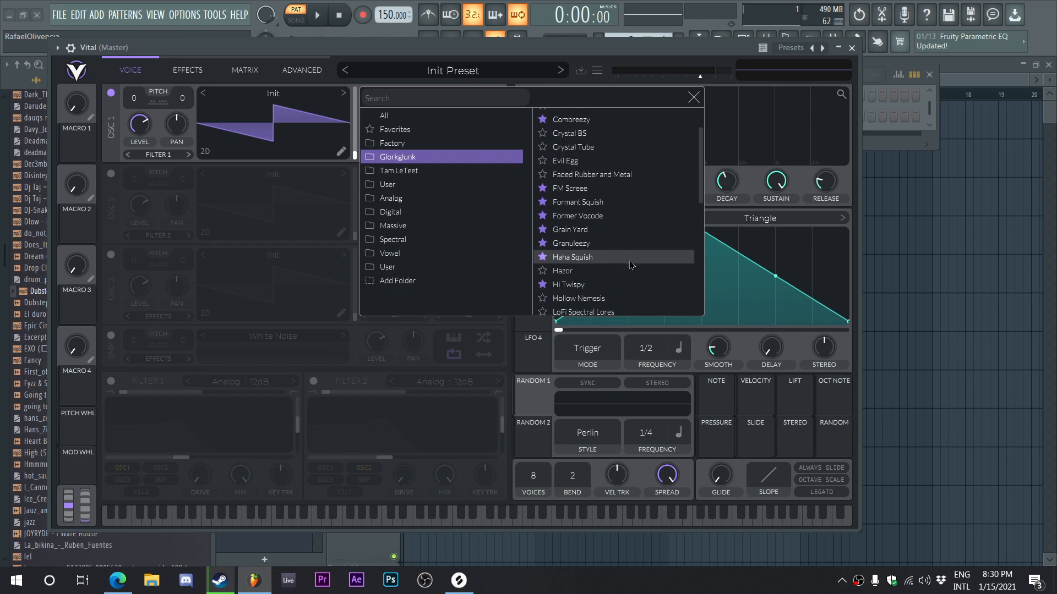
click(593, 191)
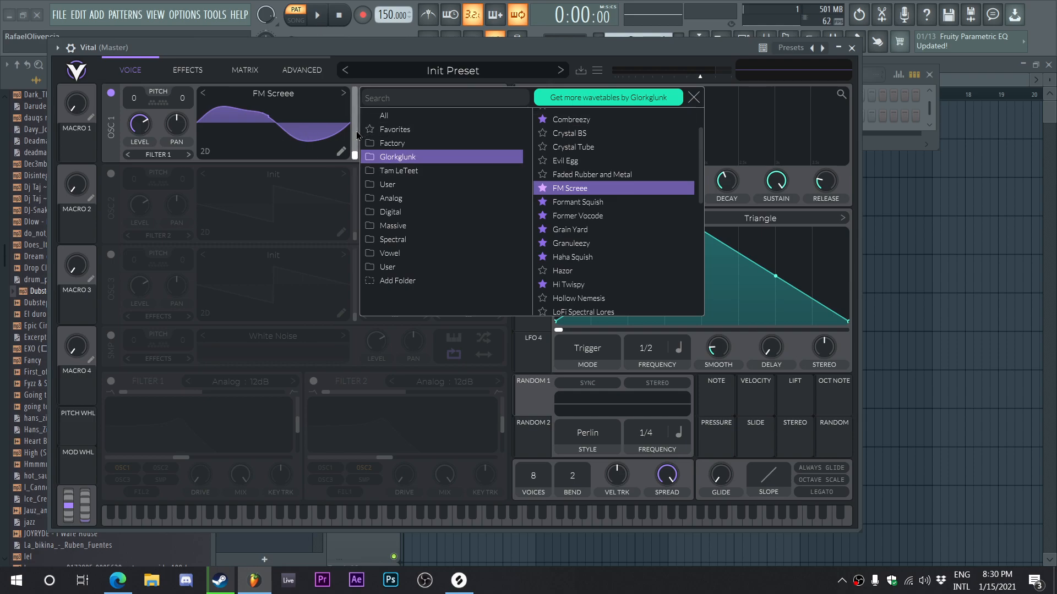
Raise oscillator 1's wavetable position partway and modulate that position with LFO 1
key(z)
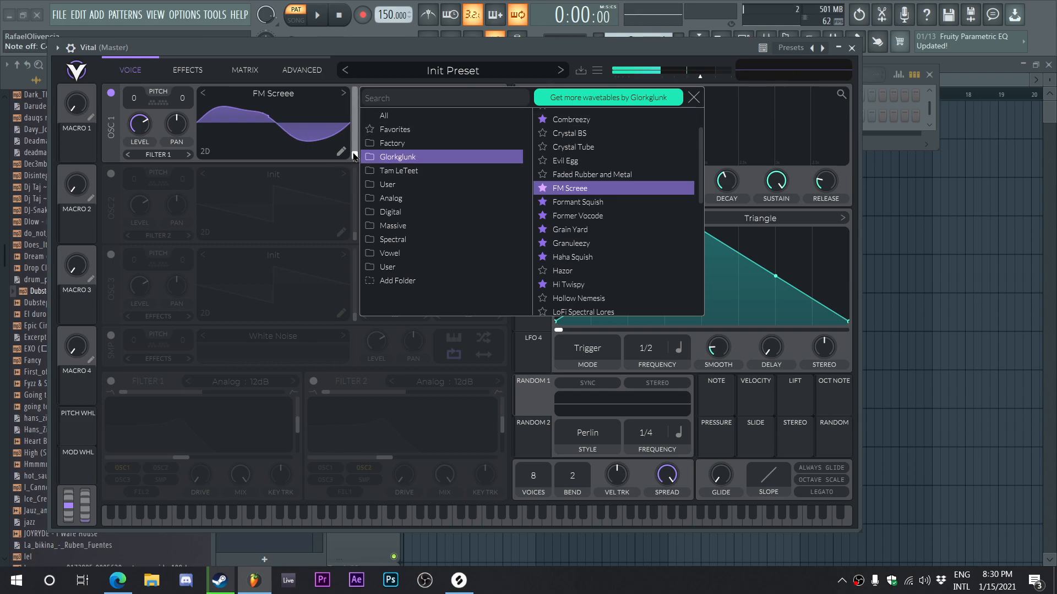
drag(354, 156, 363, 124)
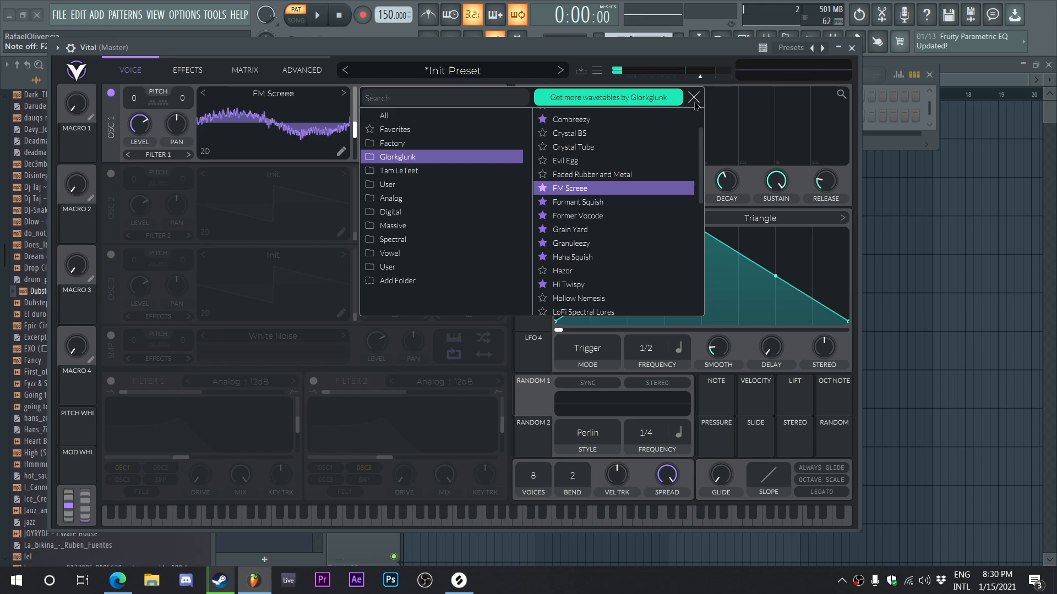
click(694, 98)
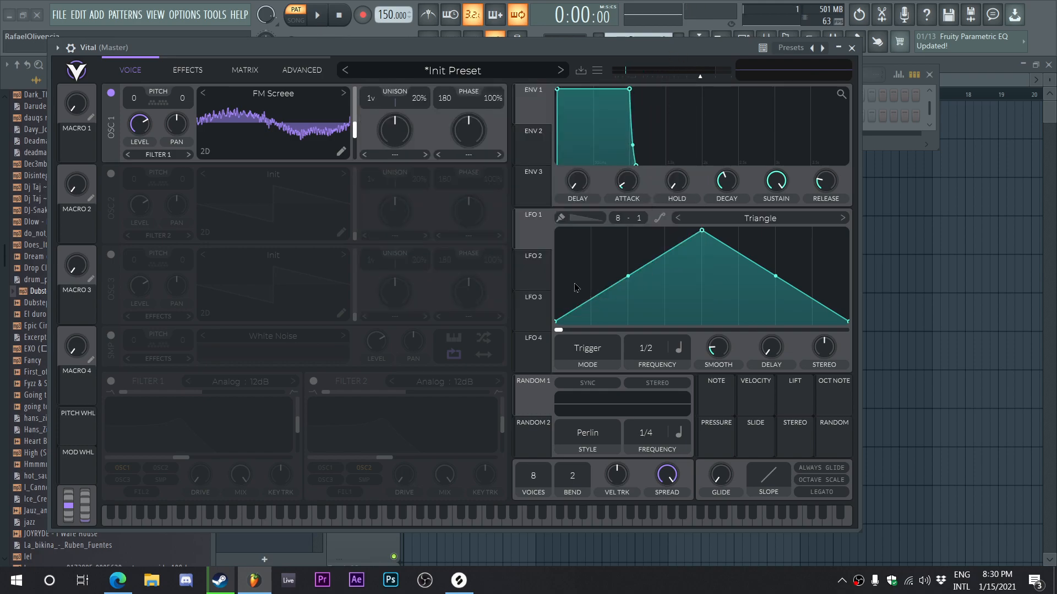
drag(538, 238, 341, 128)
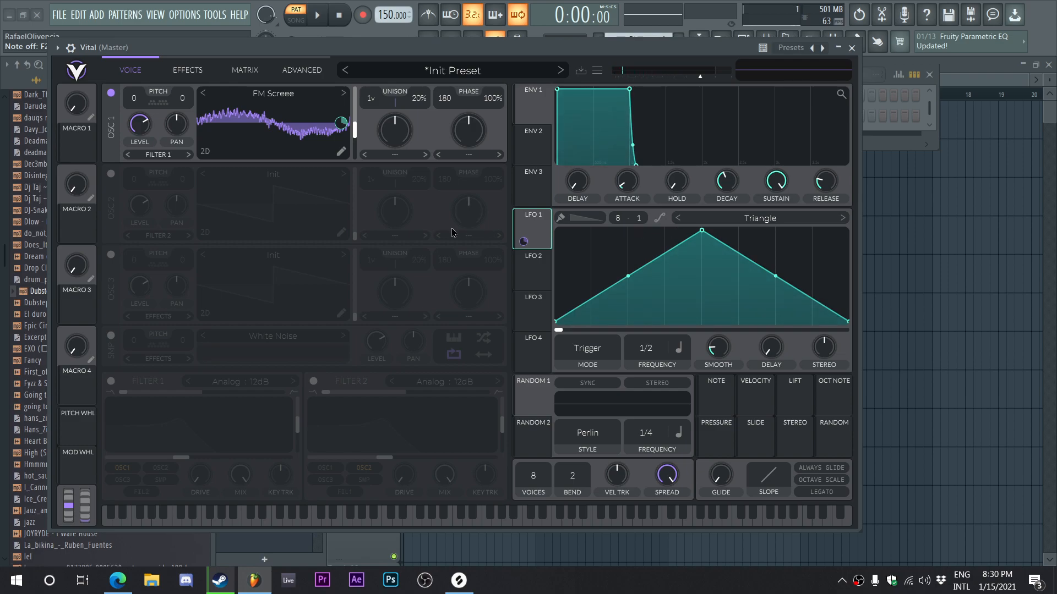
Enable oscillator 2 and load the Basic Shapes wavetable into it
click(111, 173)
click(232, 177)
click(395, 210)
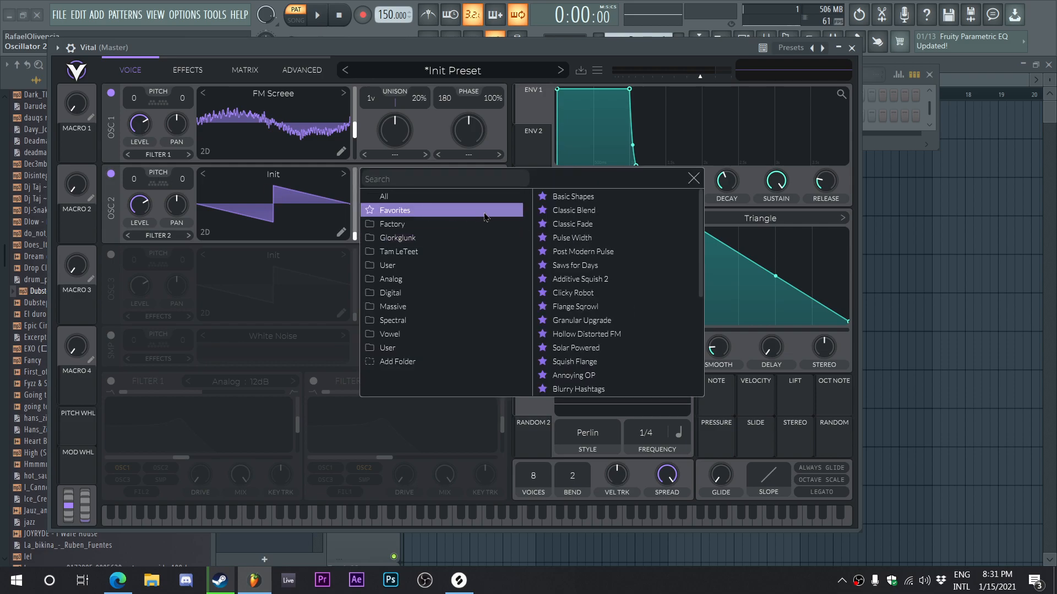
click(573, 196)
click(694, 178)
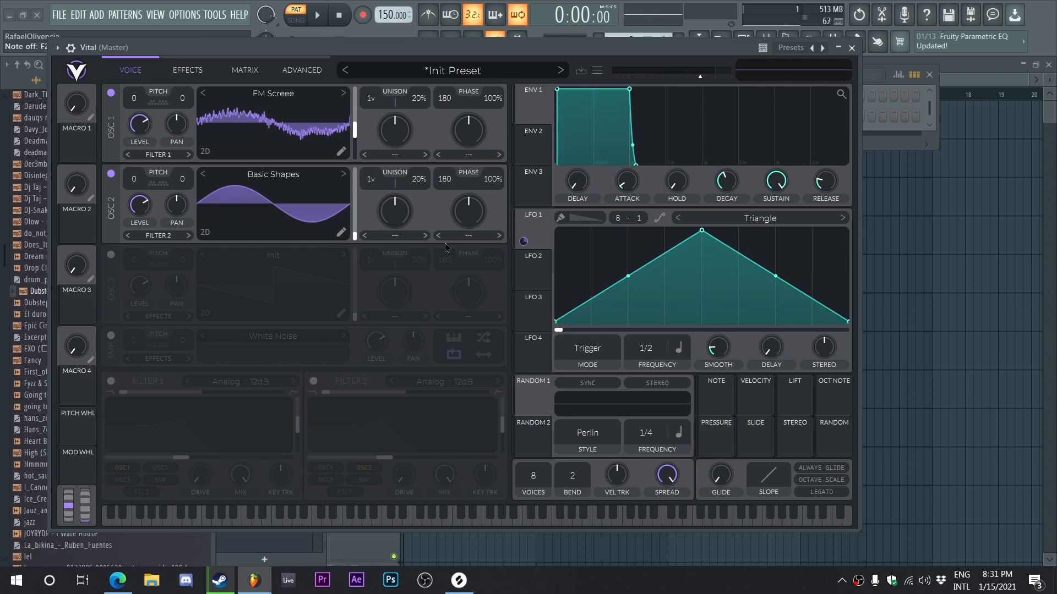
Set oscillator 2's phase distortion to FM Osc 1 with a low amount, and modulate that amount with LFO 1 at about 0.189
click(467, 236)
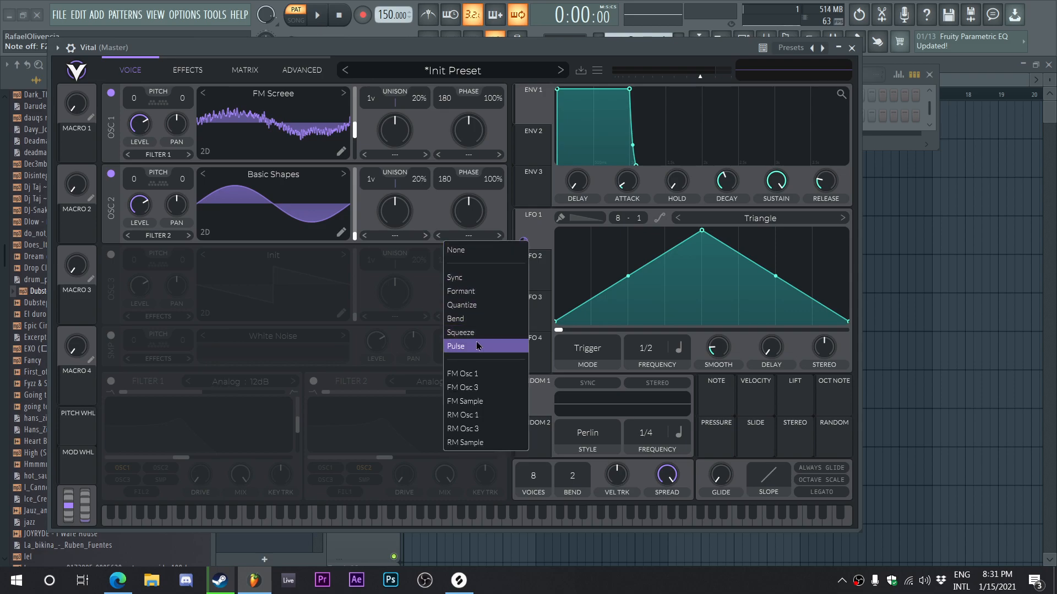
click(479, 379)
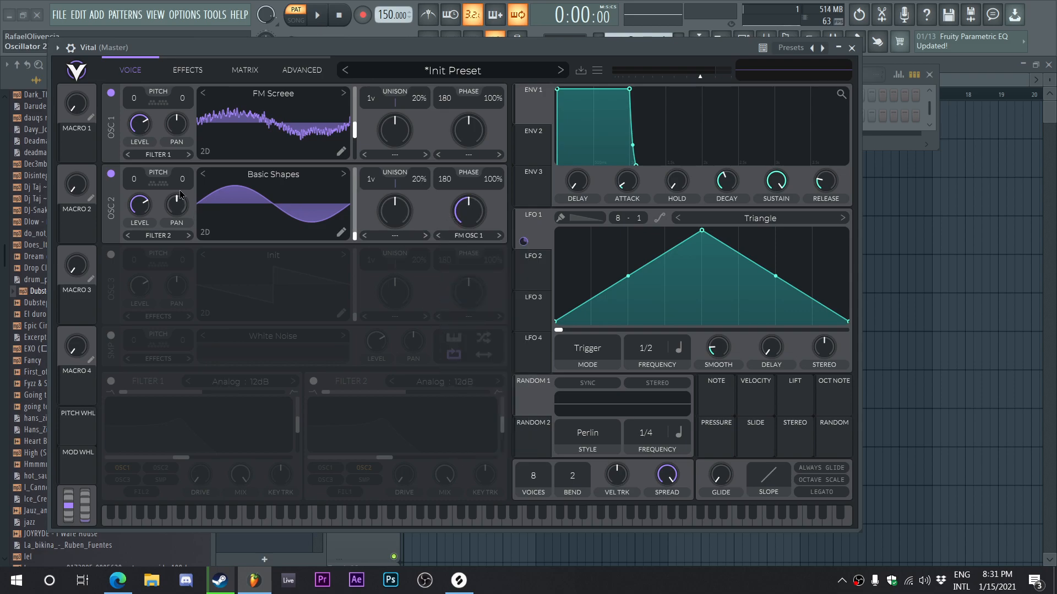
drag(468, 215, 469, 254)
drag(525, 234, 471, 293)
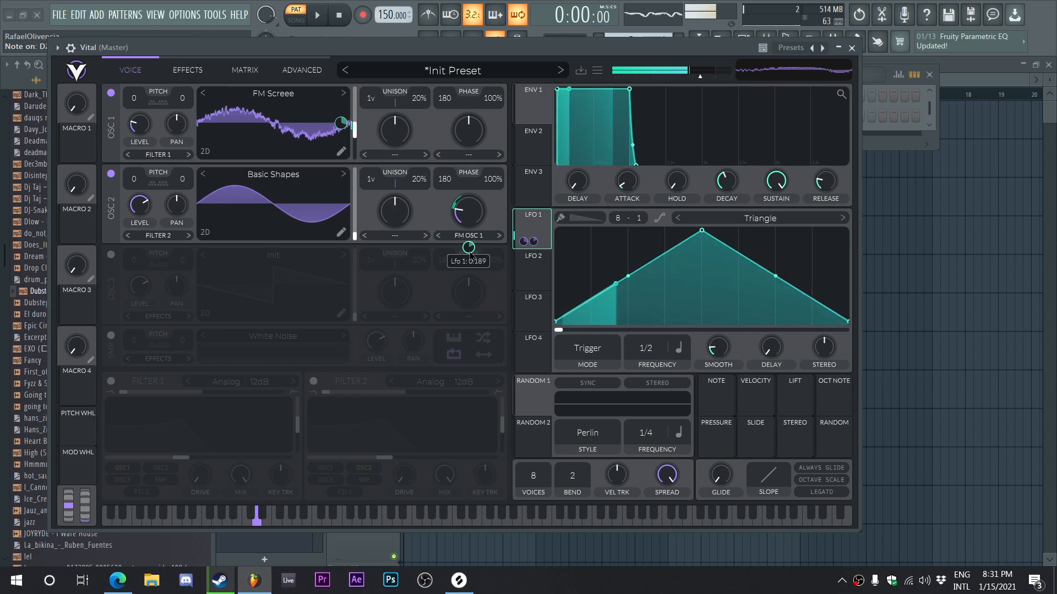
Enable Filter 1 as a high-pass on oscillator 2 with a cutoff of about 47 Hz, routing oscillator 1 to Effects
click(110, 381)
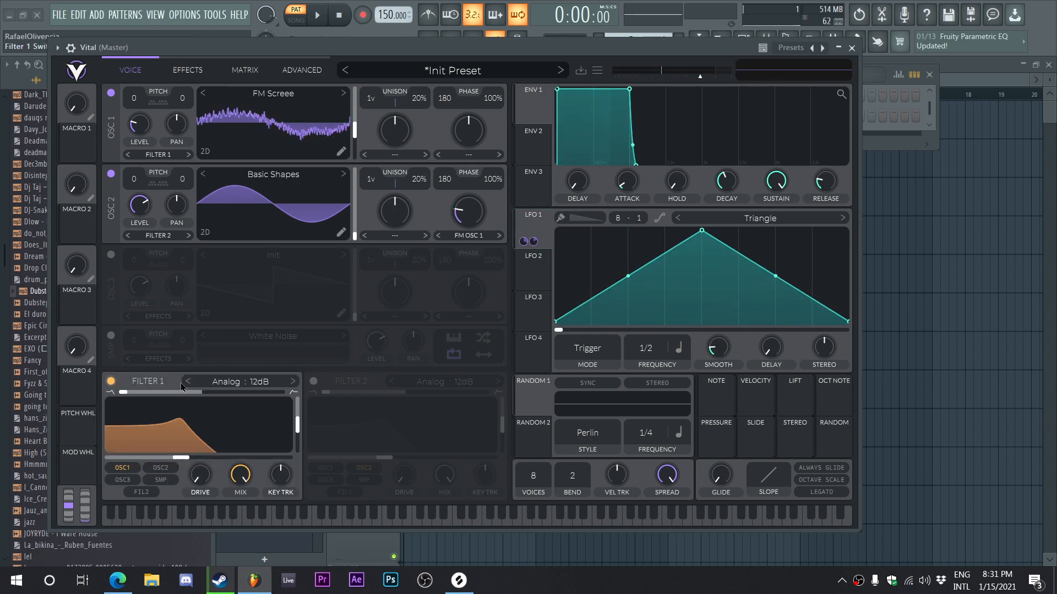
click(240, 382)
drag(124, 393, 282, 394)
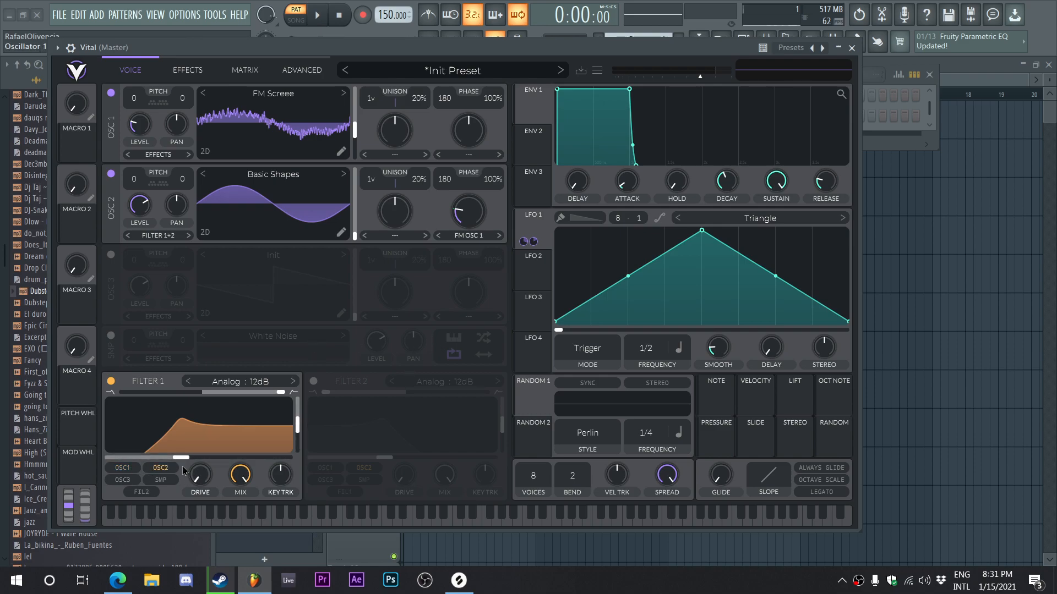
drag(184, 457, 138, 458)
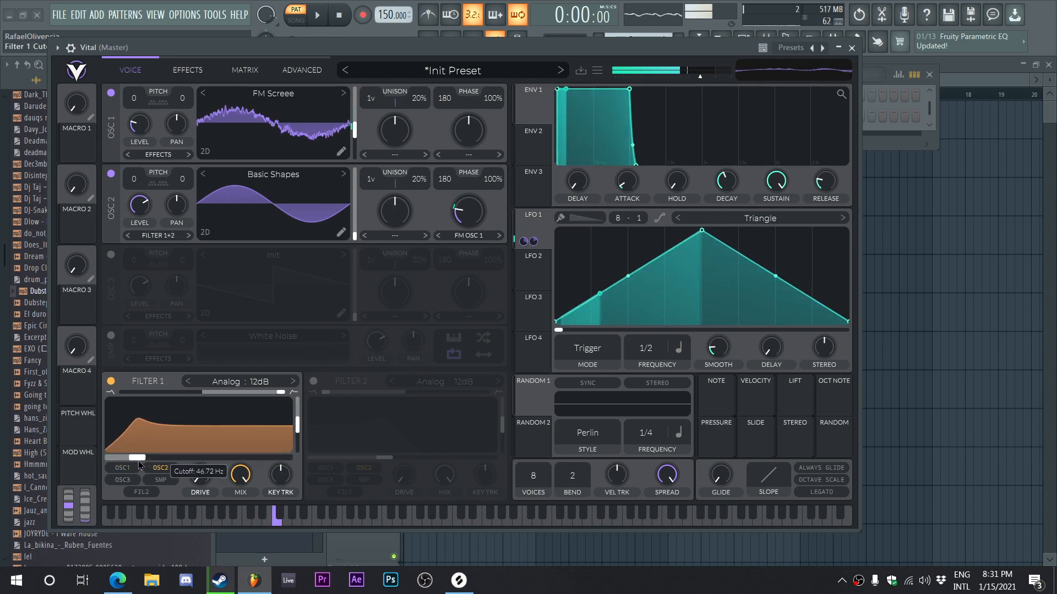
Move LFO 1's peak to a quarter of the cycle and add a baseline point near the end of its shape
drag(701, 230, 634, 221)
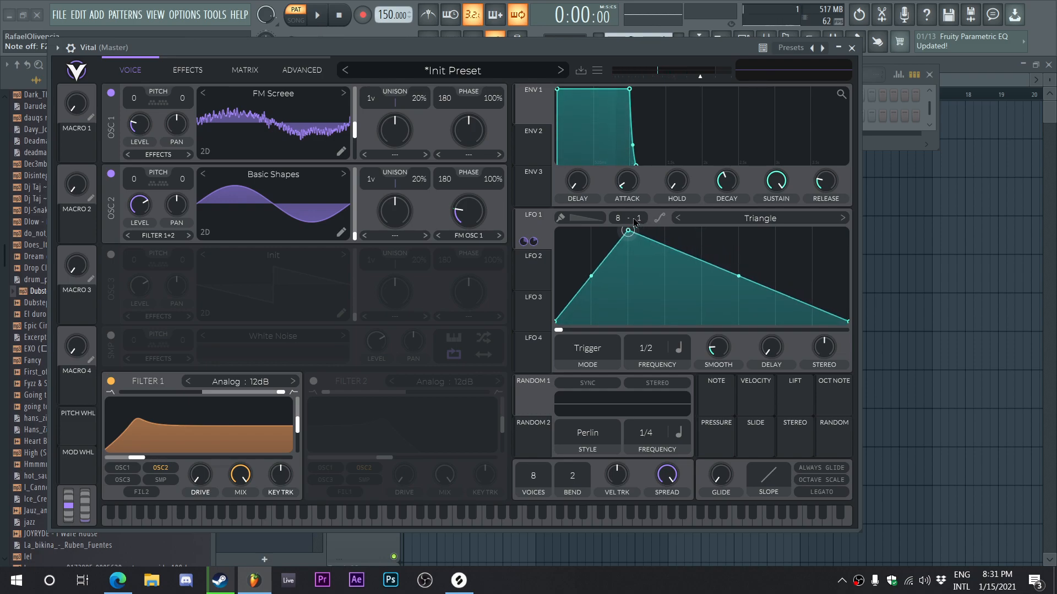
double_click(773, 241)
drag(773, 241, 818, 353)
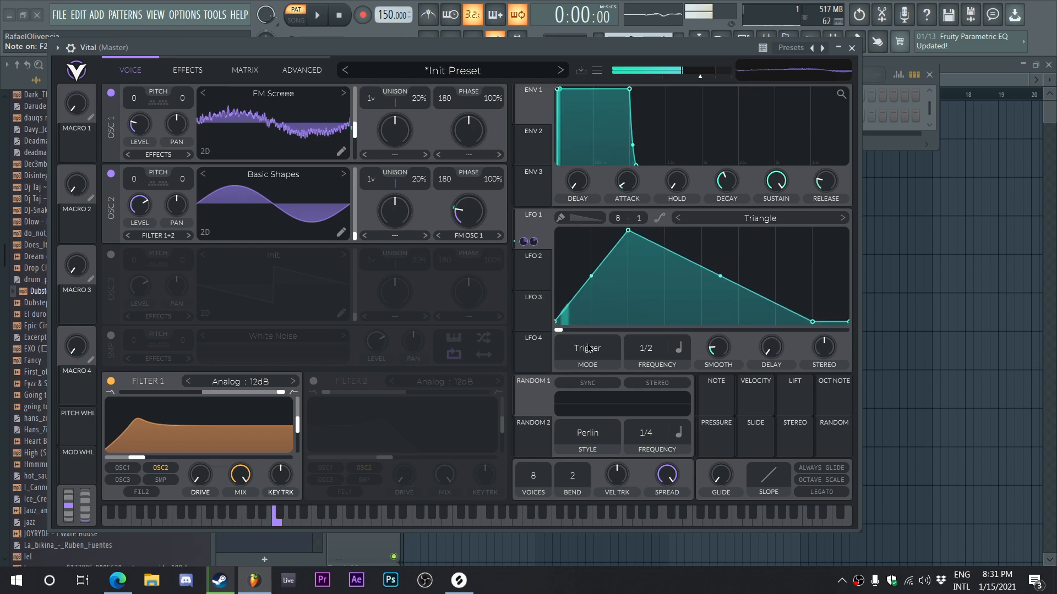
Modulate Filter 1's cutoff with LFO 1 and switch the filter to Analog 24dB
drag(528, 241, 196, 450)
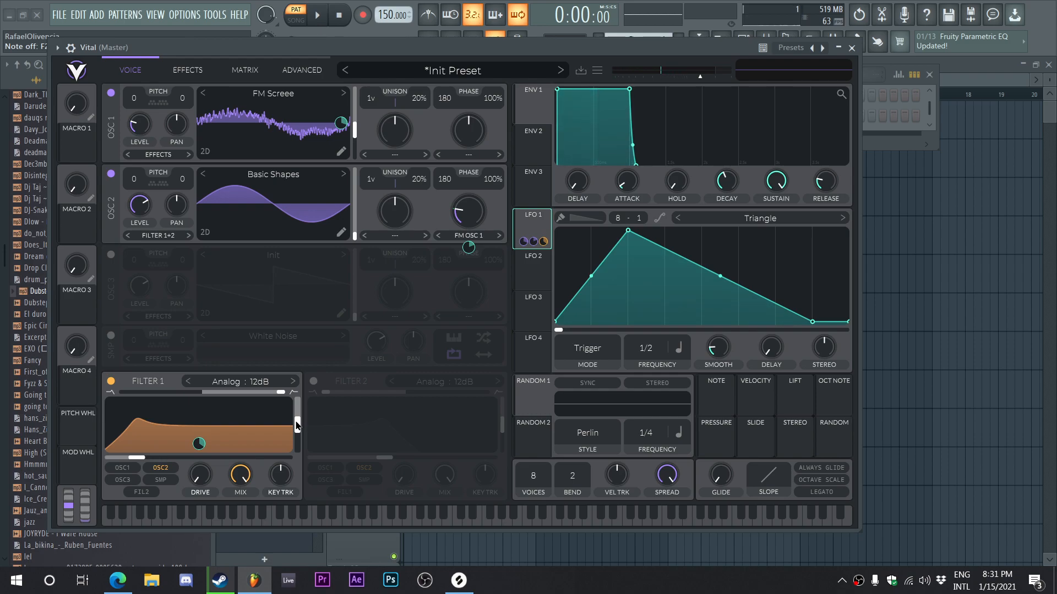
click(293, 385)
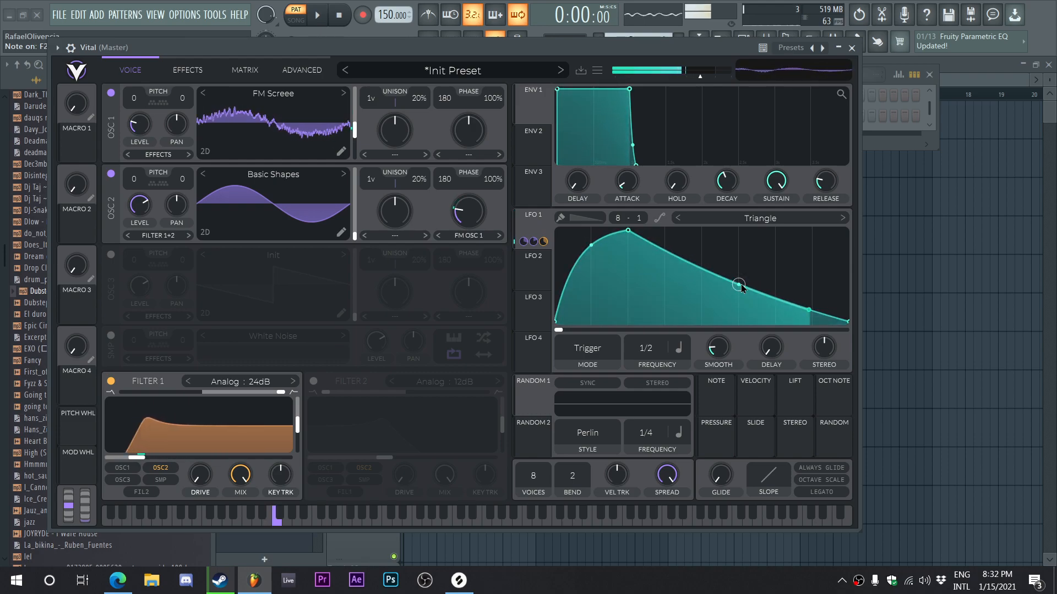
Enable oscillator 3 and load the Basic Shapes wavetable into it
click(238, 273)
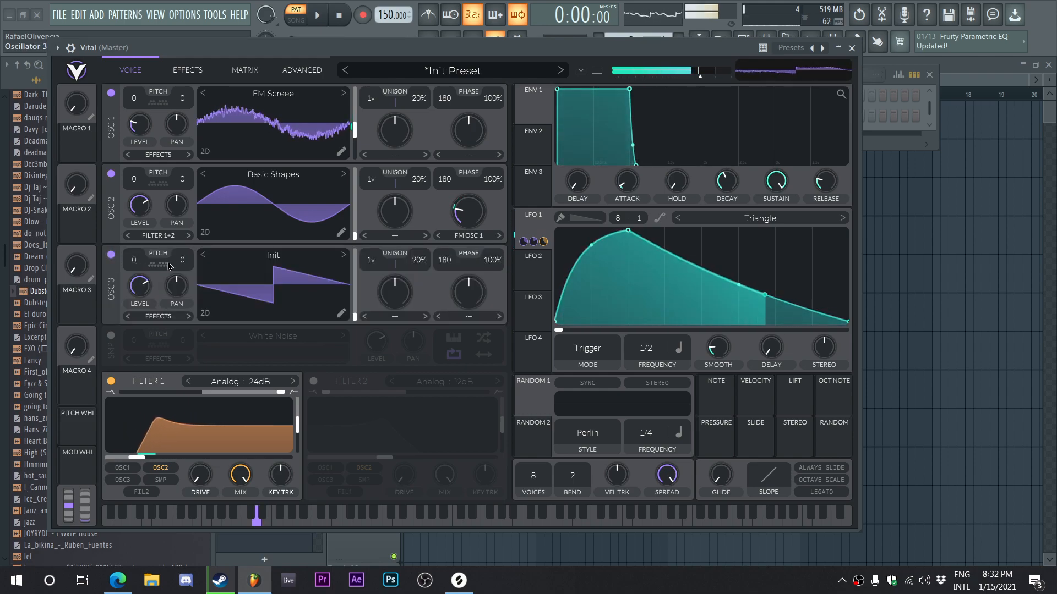
click(230, 259)
click(573, 280)
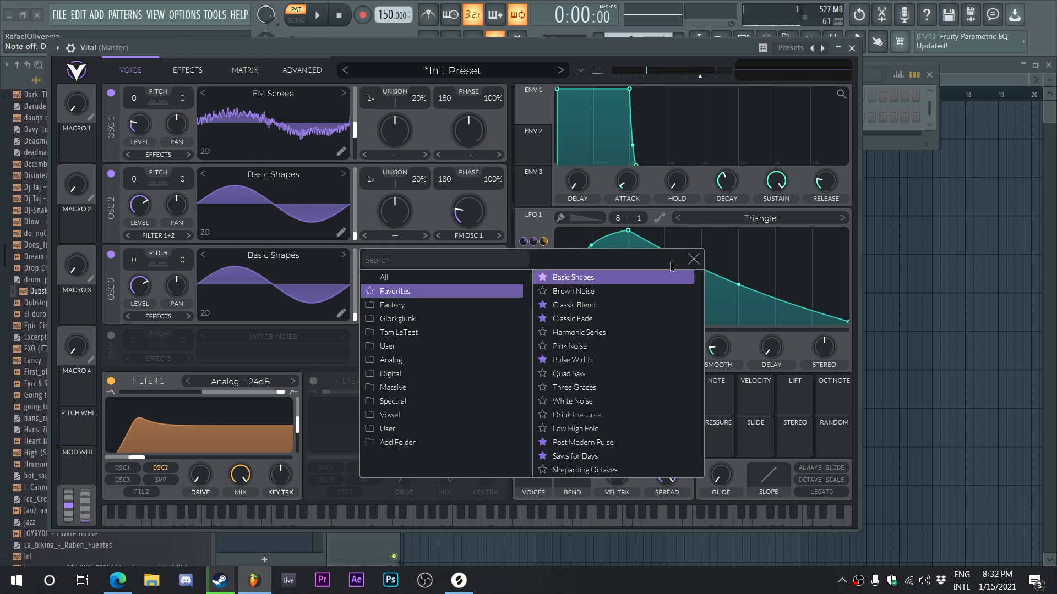
click(693, 259)
Route oscillator 3's output to Direct Out
click(178, 318)
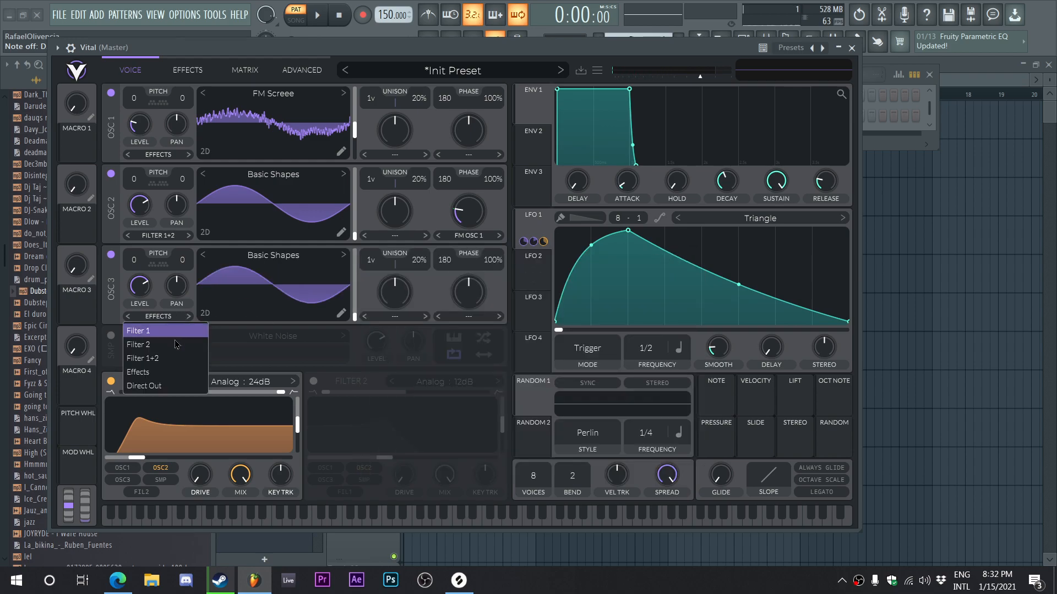
click(138, 372)
click(164, 318)
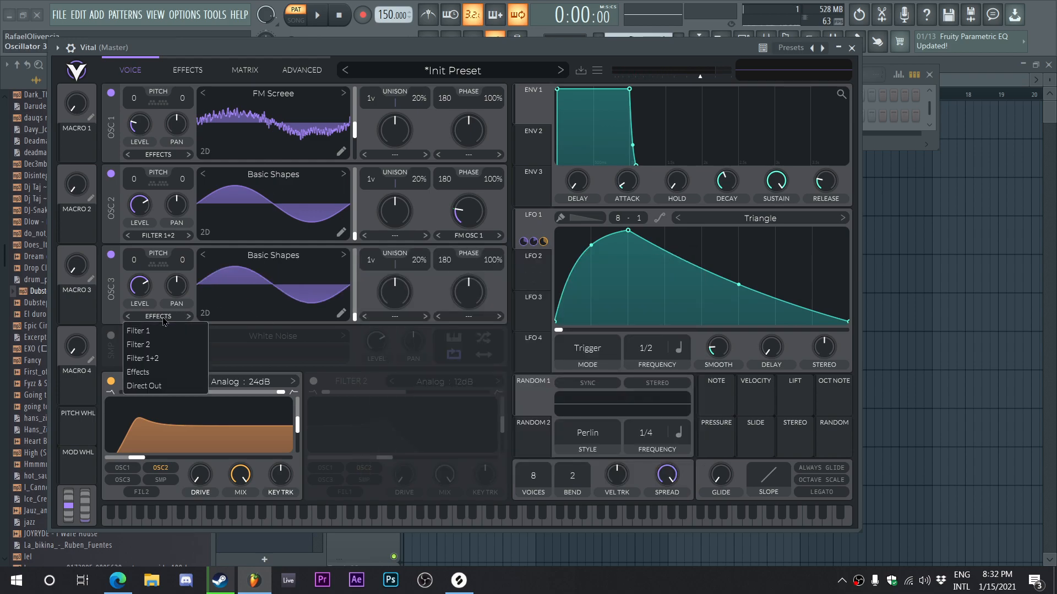
click(167, 389)
Enable the Compressor effect and set its mode to High Band
mouse_move(175, 52)
mouse_down()
mouse_move(166, 51)
mouse_move(177, 54)
mouse_up()
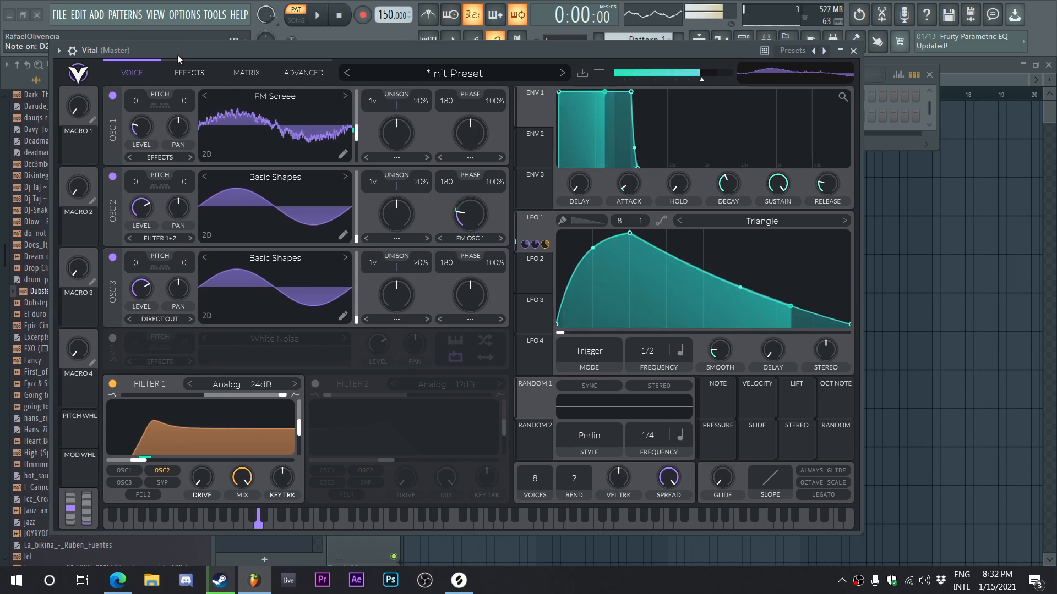
click(188, 74)
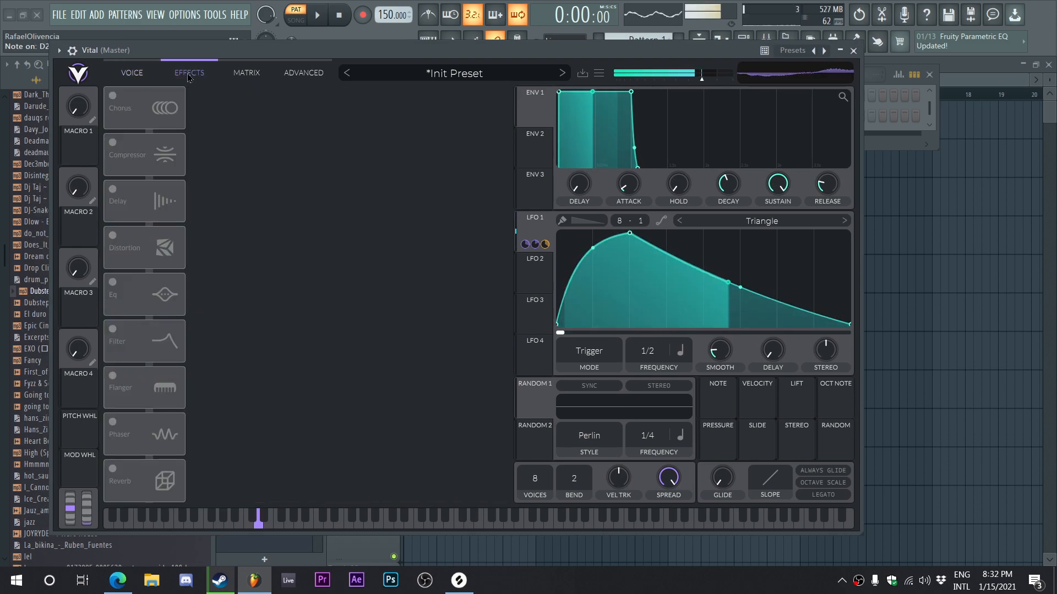
click(143, 73)
click(189, 73)
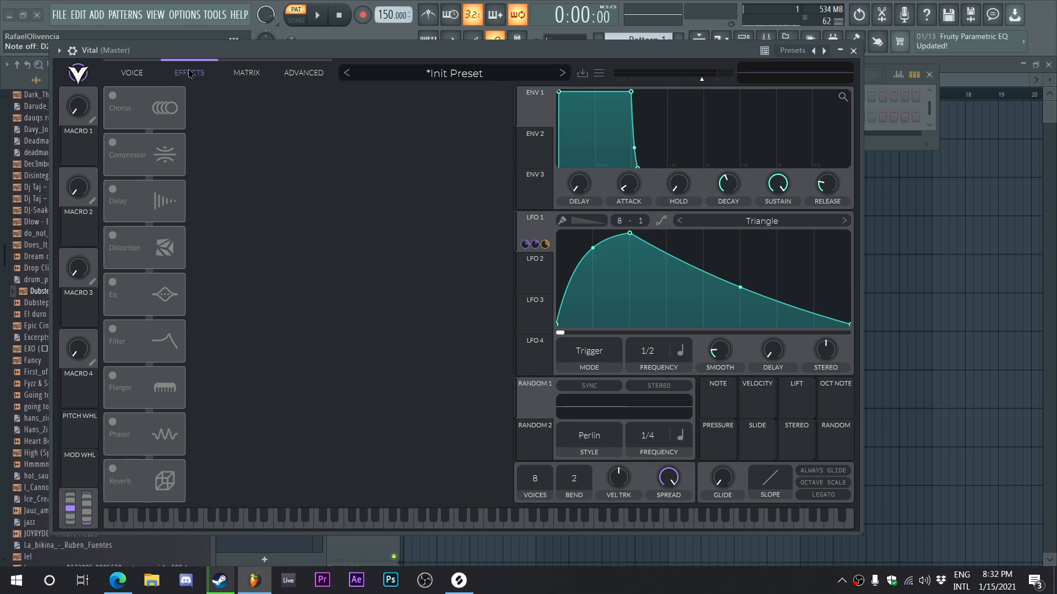
click(112, 154)
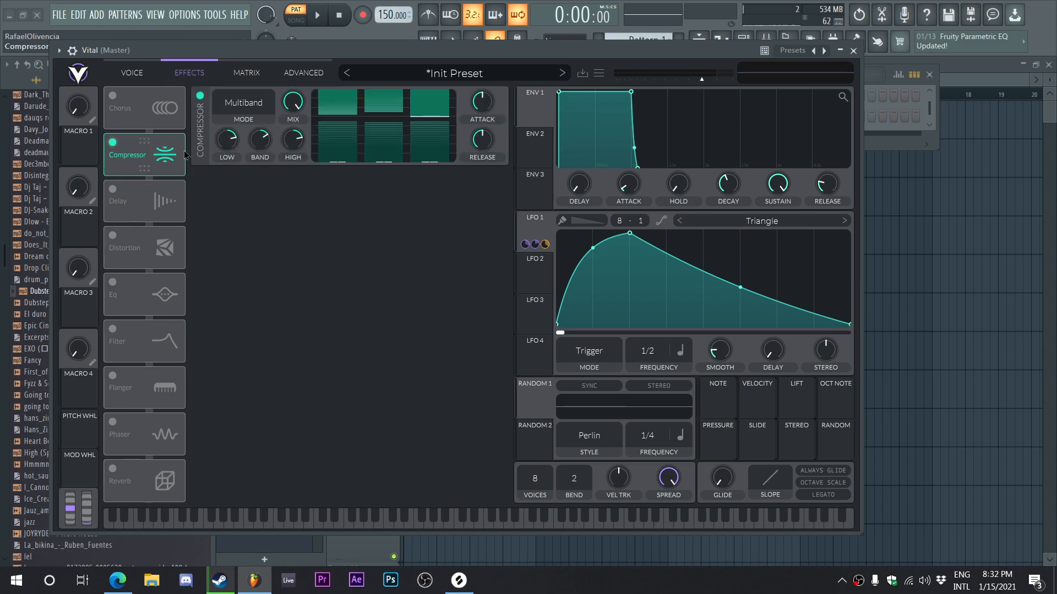
click(255, 517)
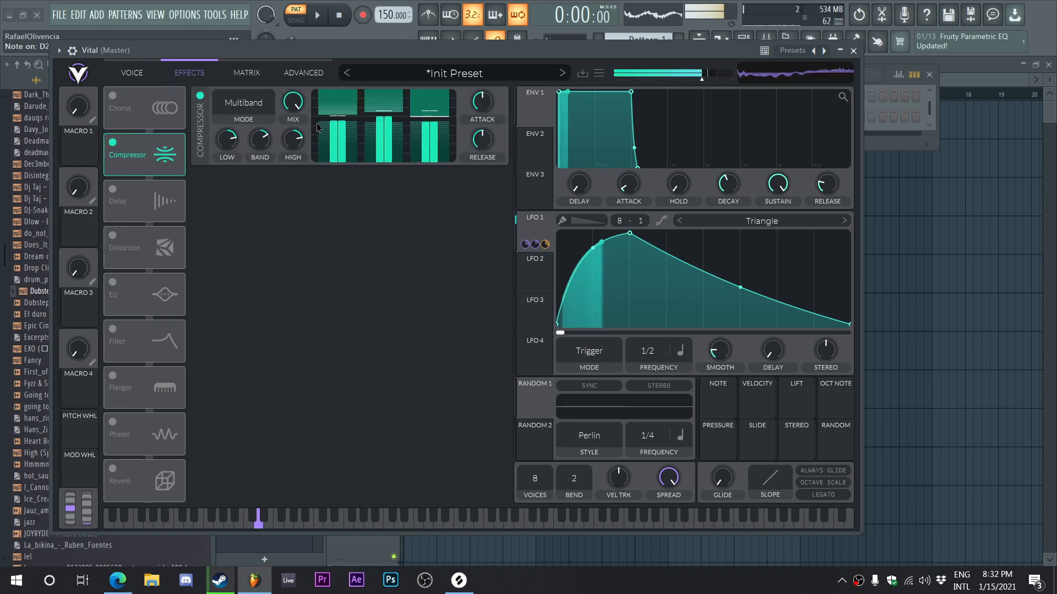
click(244, 105)
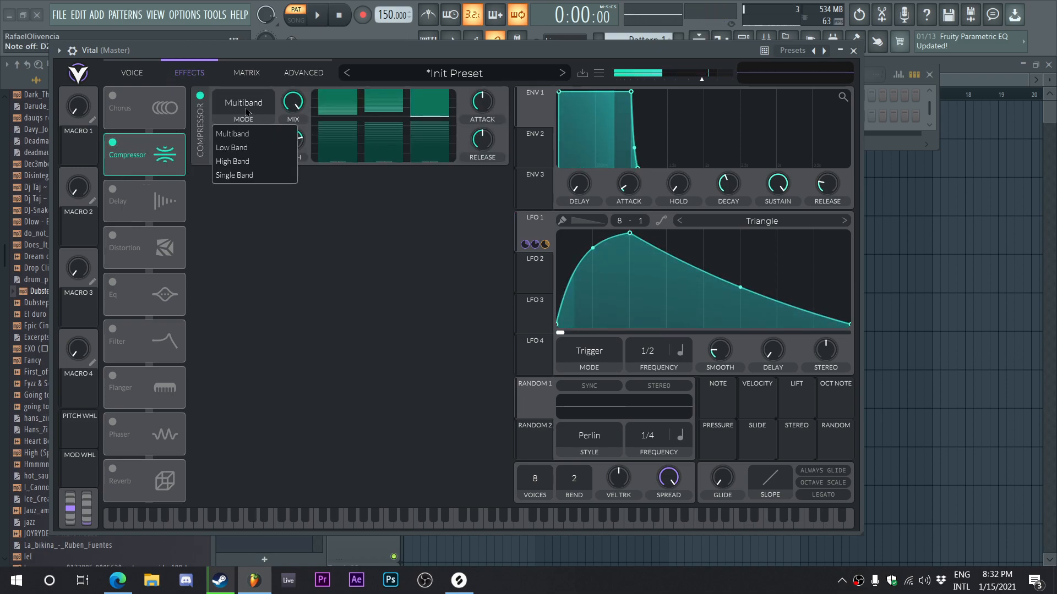
click(256, 160)
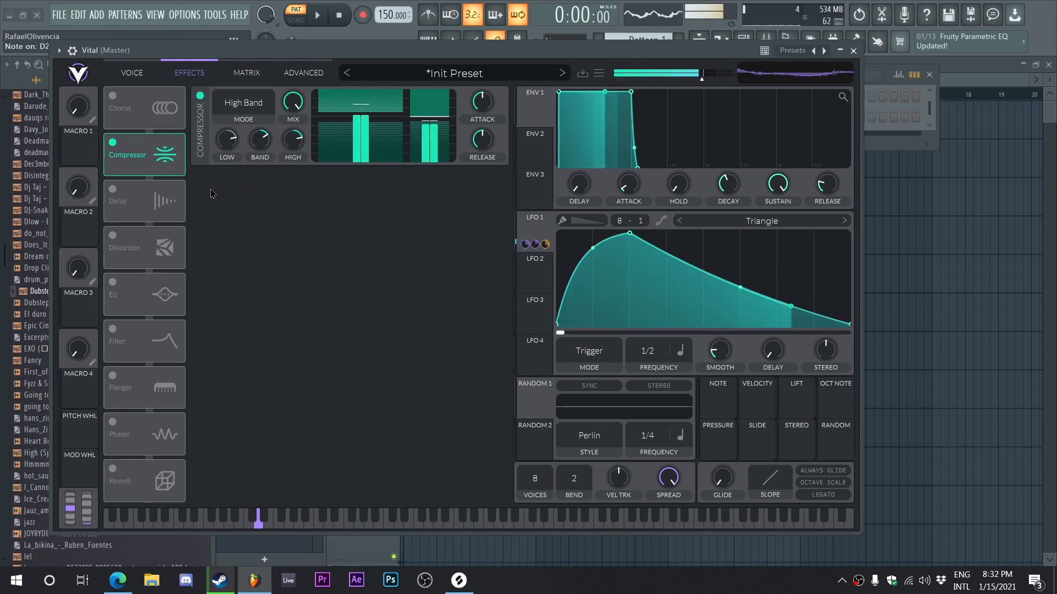
Add the Soft Clip Distortion effect directly after the compressor, with its drive raised slightly
click(113, 235)
drag(125, 247, 124, 147)
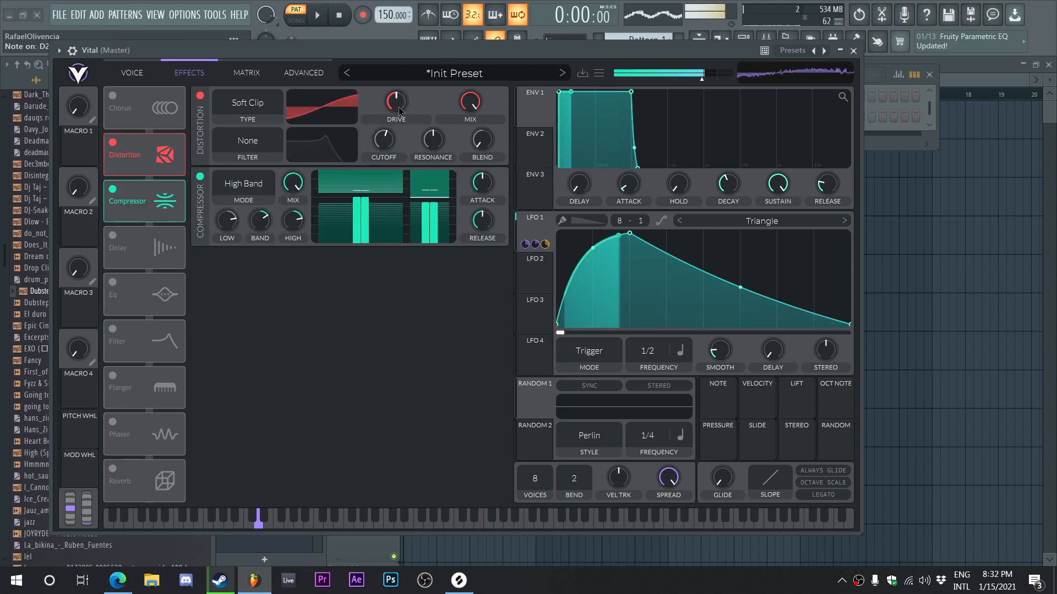
drag(400, 106, 406, 88)
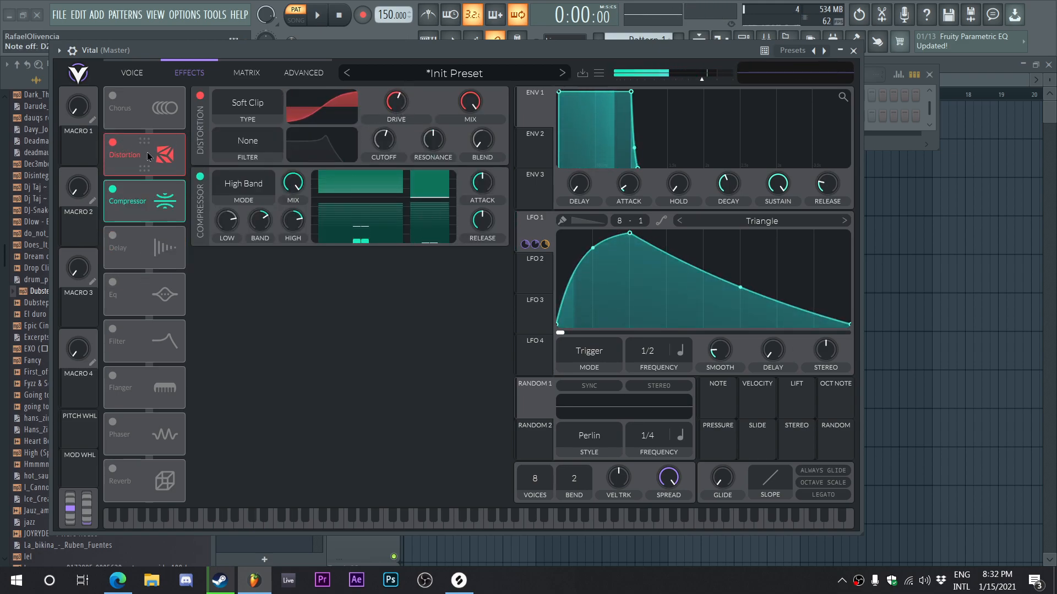
drag(125, 155, 124, 201)
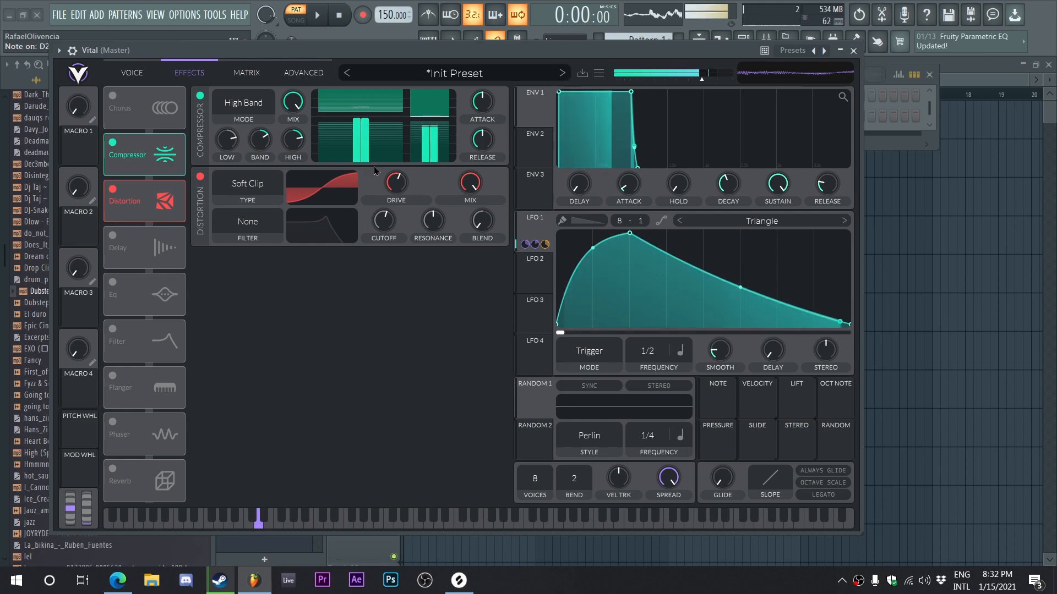
Add an EQ directly after the distortion, with its middle band set to notch and the notch cutoff modulated by LFO 1
click(112, 284)
drag(130, 298, 138, 239)
click(286, 265)
mouse_move(535, 248)
mouse_down()
mouse_move(349, 278)
mouse_move(284, 301)
mouse_move(285, 348)
mouse_move(284, 325)
mouse_up()
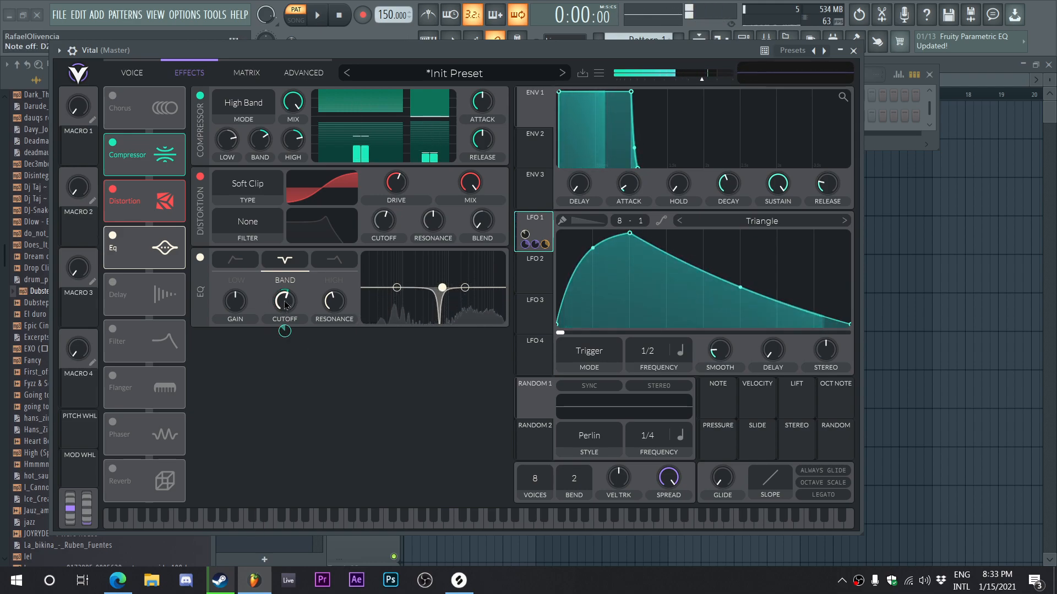
drag(286, 299, 286, 306)
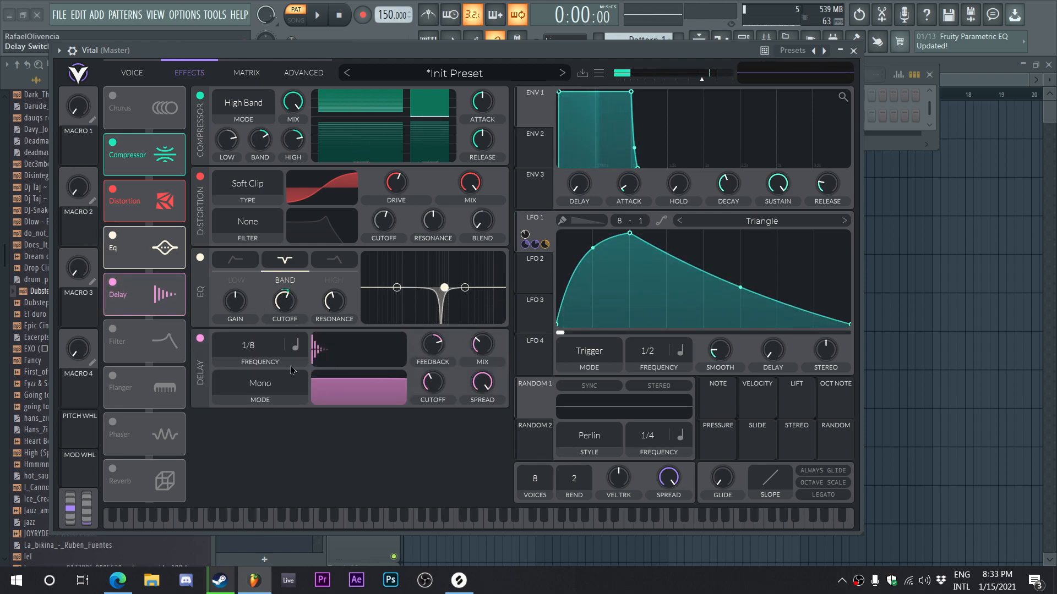
Switch the Delay's frequency from tempo sync to seconds and set it to 0.021 secs
click(296, 349)
click(281, 362)
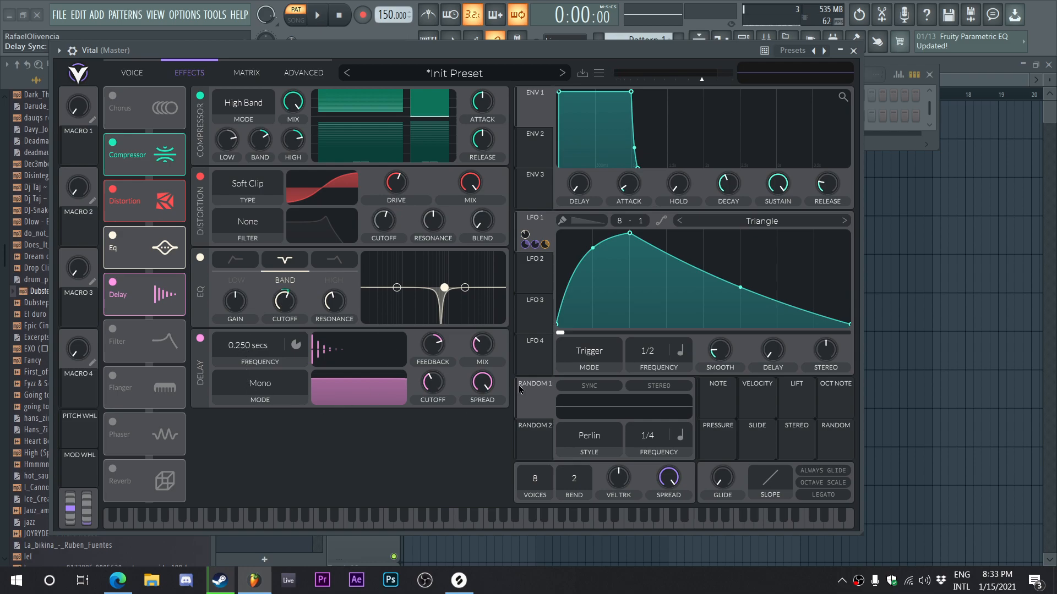
drag(249, 351, 248, 318)
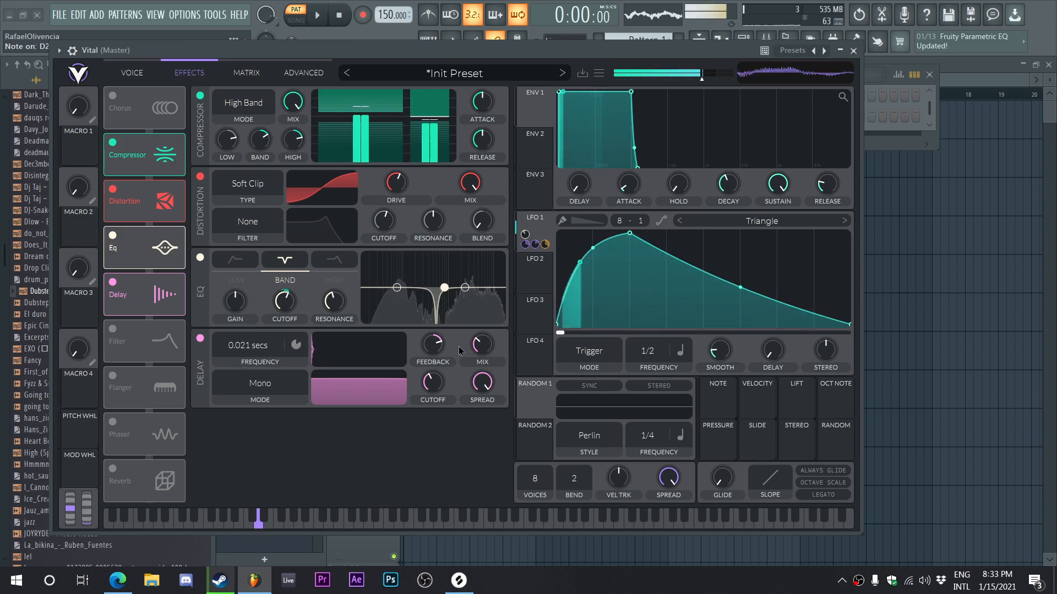
Place the Delay before the compressor in the effects chain and modulate its mix with LFO 1 by about 0.289
drag(158, 276, 158, 154)
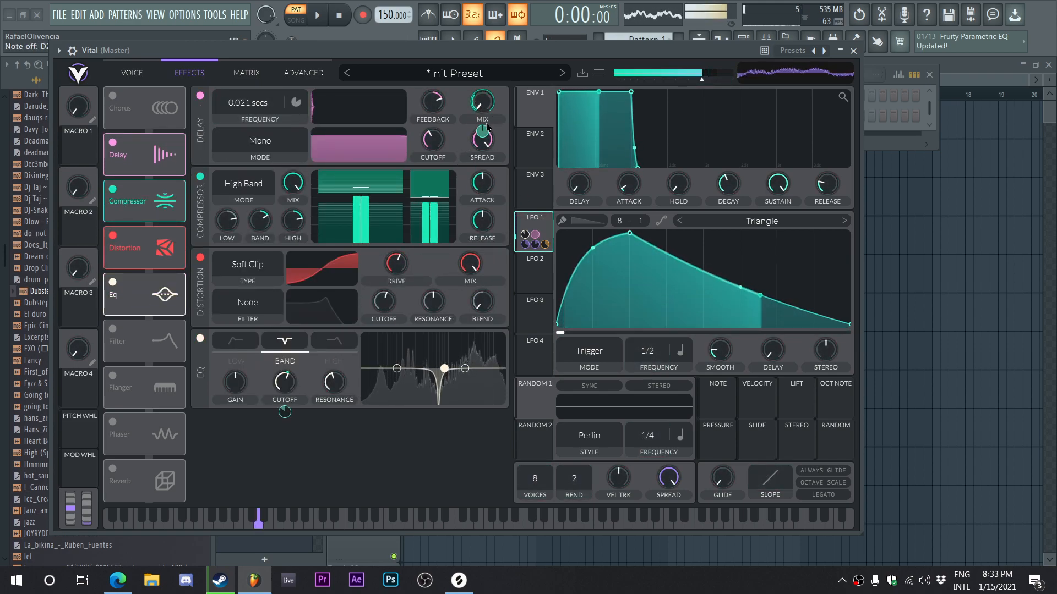
drag(532, 236, 482, 132)
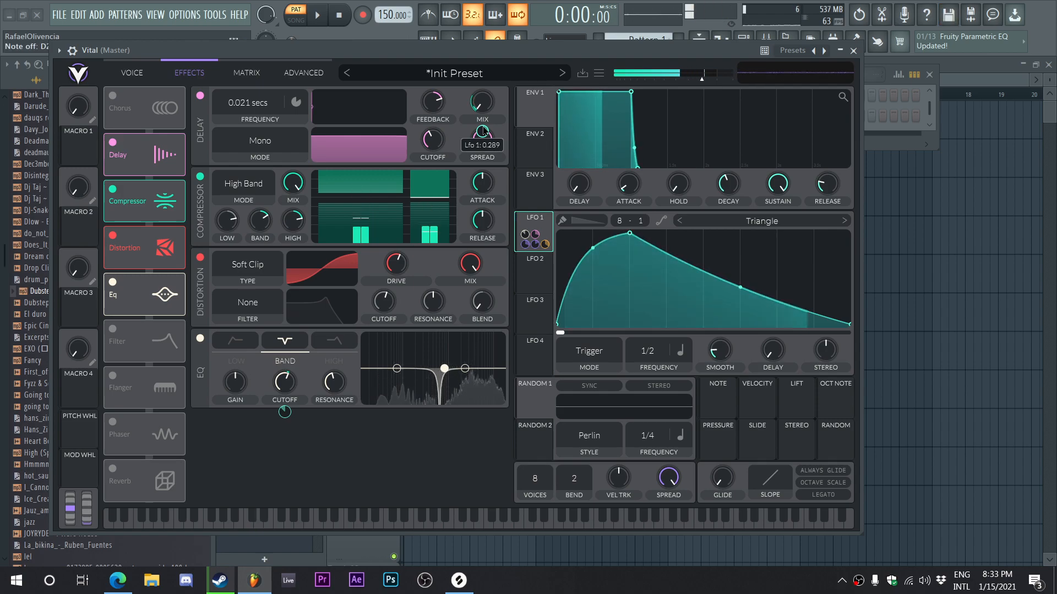
Enable the Reverb directly after the EQ and set its mix to a very low level
click(113, 468)
drag(116, 472, 126, 337)
mouse_move(488, 437)
drag(488, 437, 487, 434)
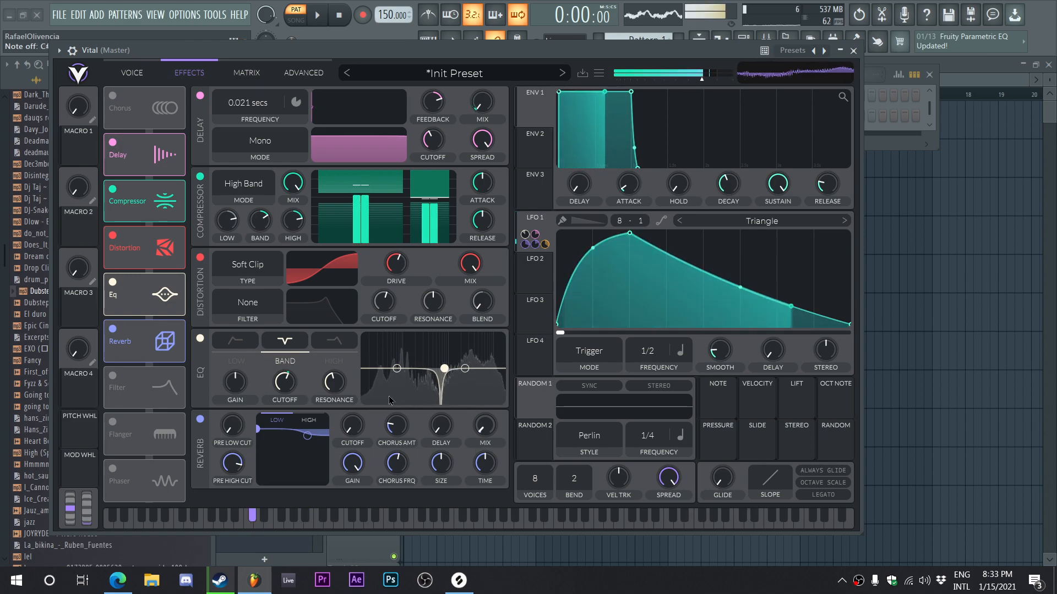
Enable the White Noise sampler with its level modulated by LFO 1 at about 0.019, and route it to Filter 1
click(132, 73)
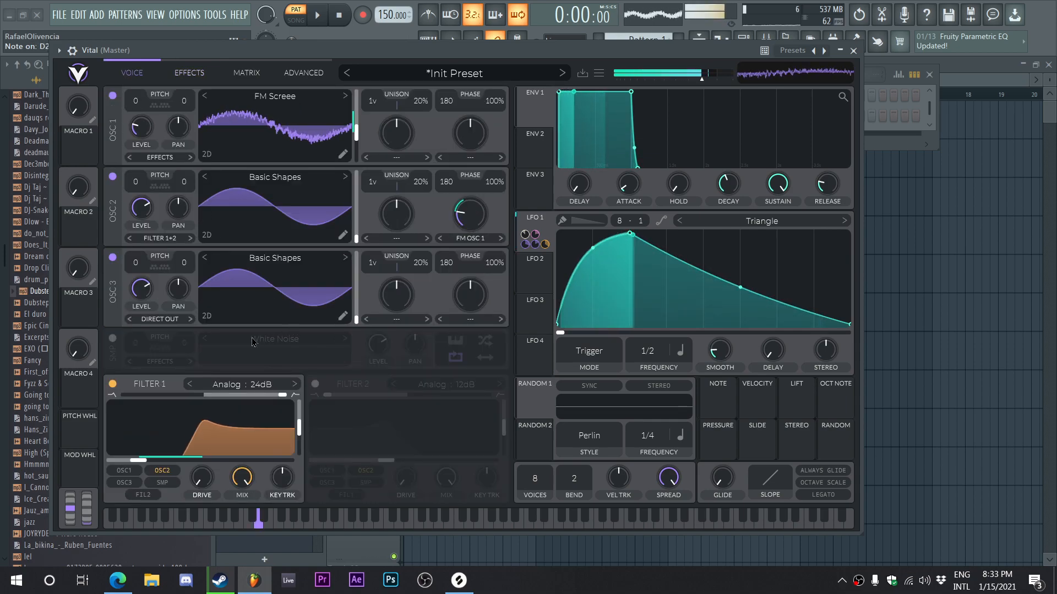
click(113, 338)
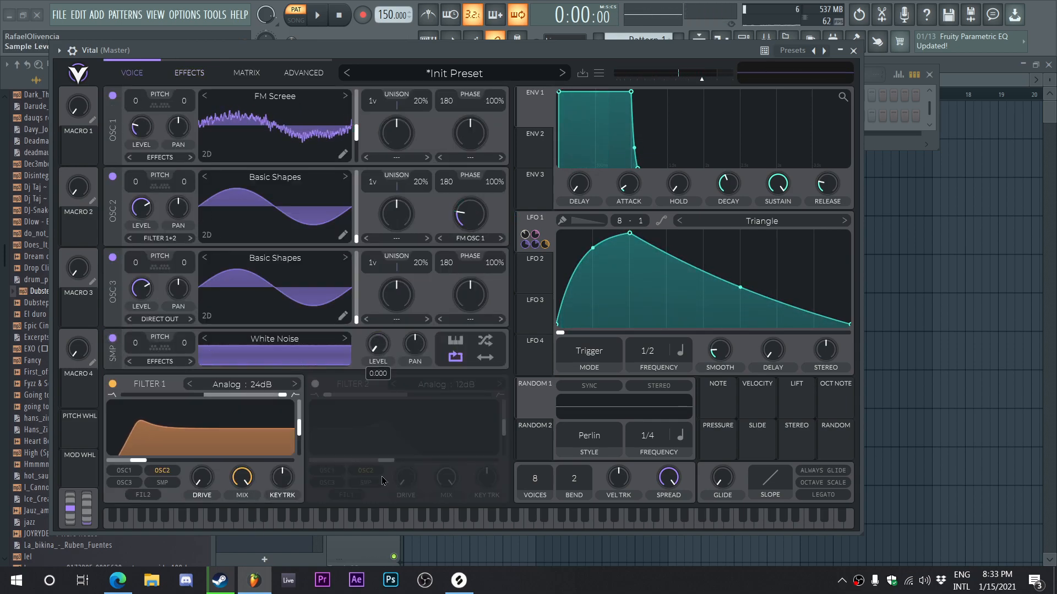
drag(532, 225, 374, 355)
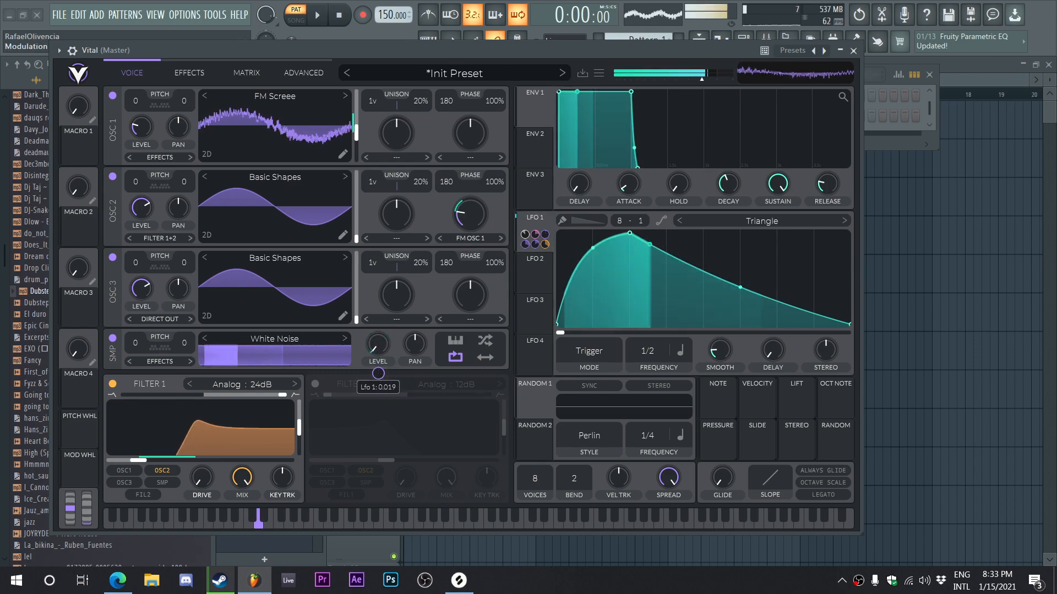
click(163, 483)
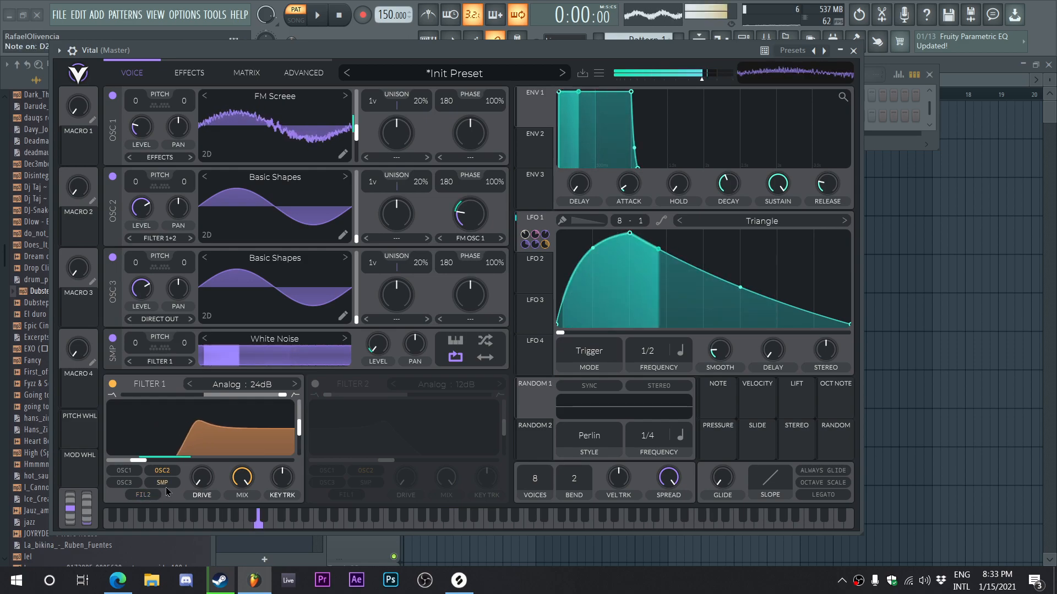
Enable Filter 2 and modulate its cutoff with LFO 1, with the base cutoff at about 592 Hz
click(315, 383)
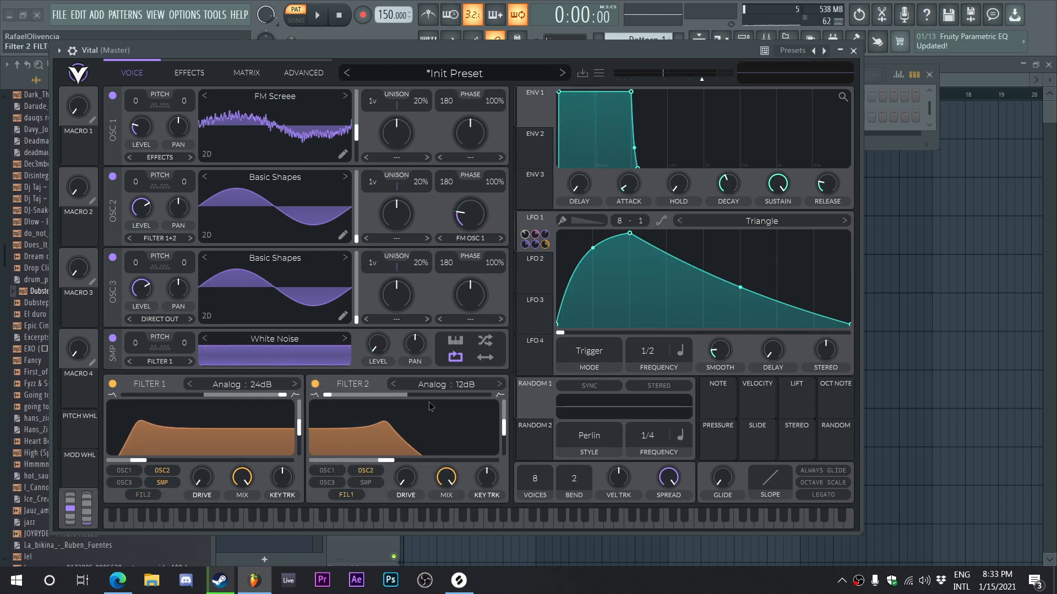
drag(386, 460, 452, 490)
drag(534, 239, 404, 450)
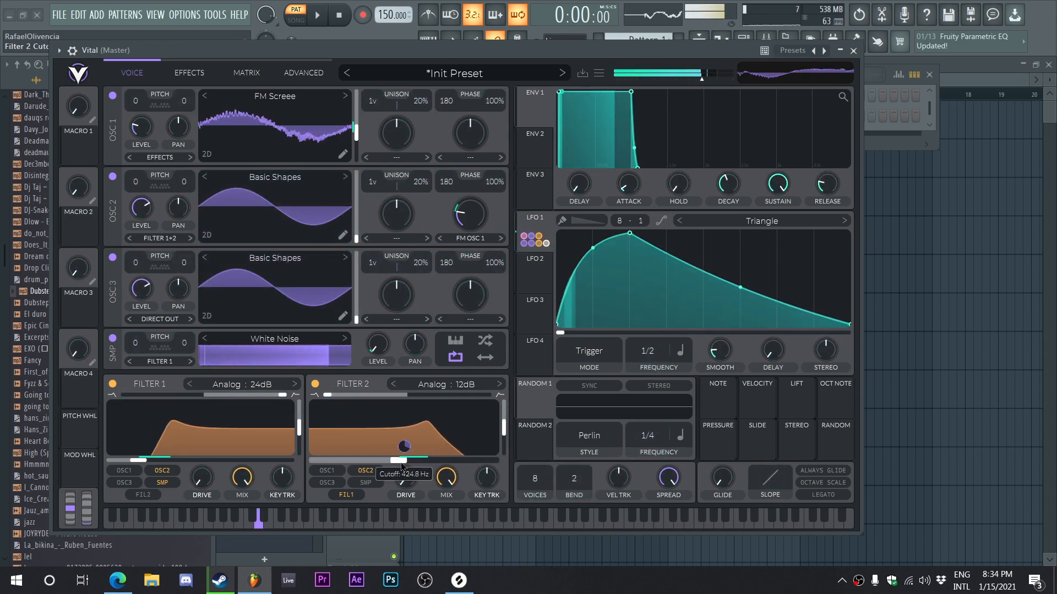
drag(402, 461, 411, 460)
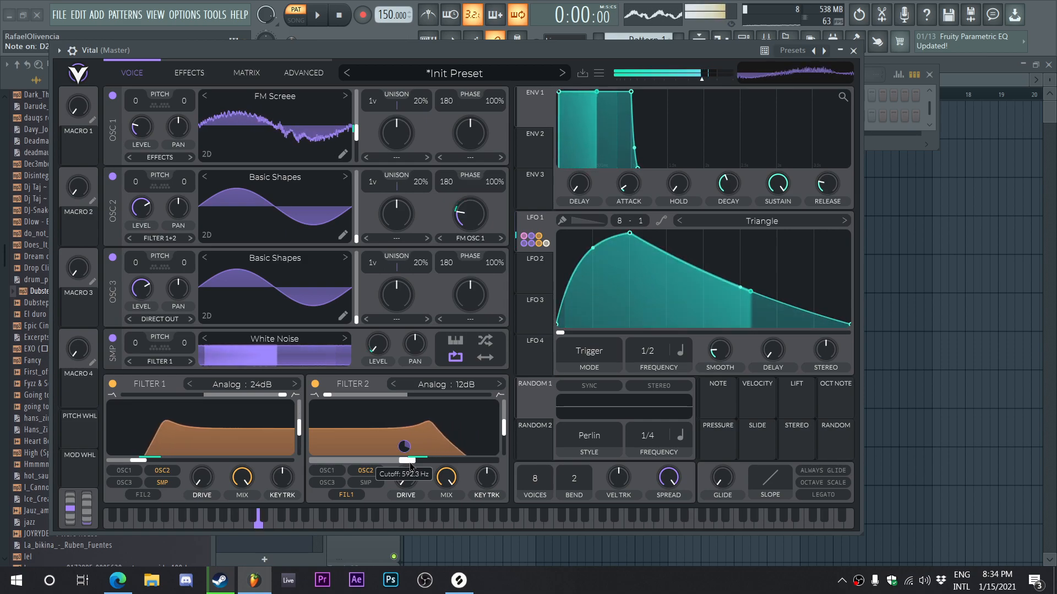
Compare Filter 2 with and without Filter 1 as its input, keep that input on, and route the White Noise sampler to Filter 2
click(348, 498)
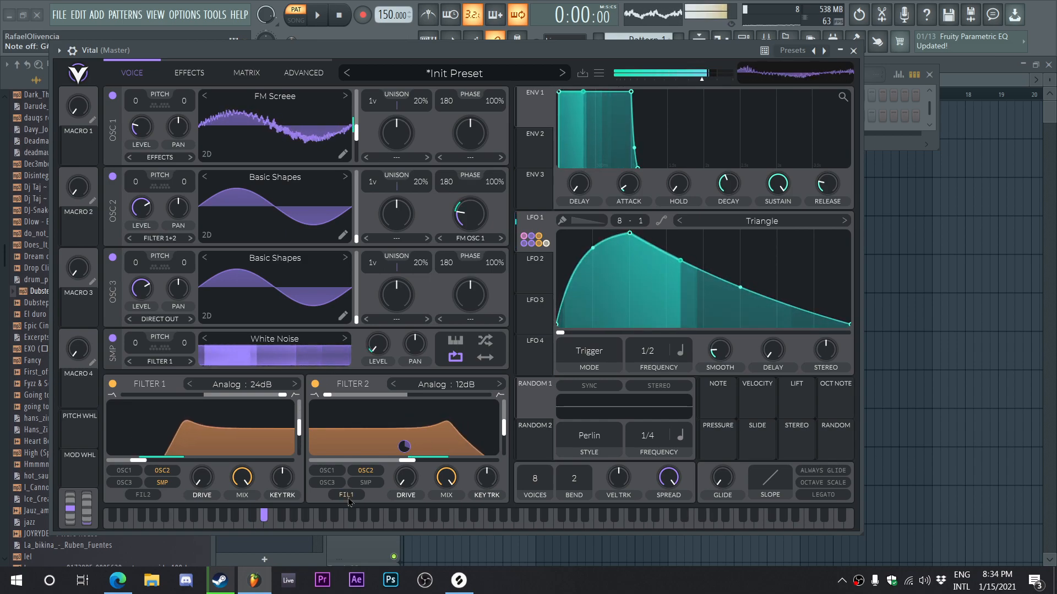
click(347, 498)
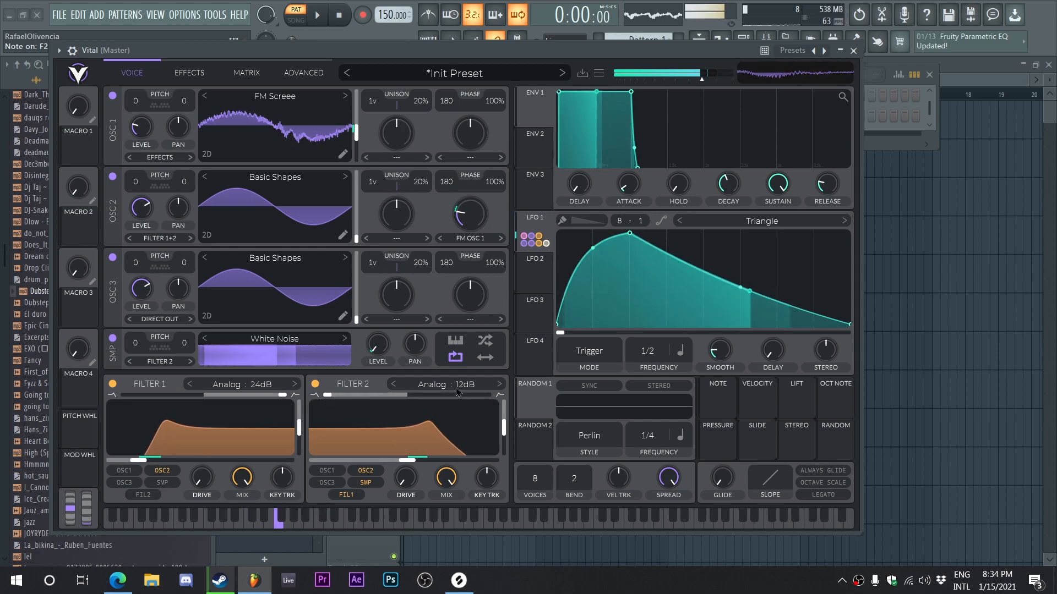
Set Filter 2 to Analog: Notch Blend with the blend centred, adjusting its LFO 1 modulation and setting the cutoff to about 729 Hz
click(500, 384)
click(499, 384)
mouse_move(404, 446)
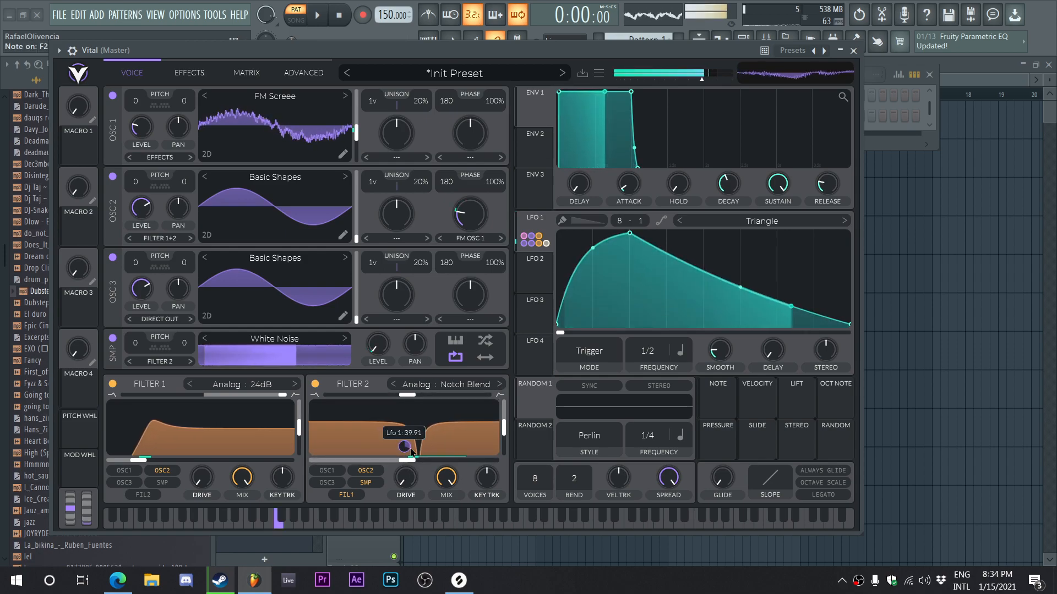
mouse_move(405, 446)
mouse_down()
mouse_move(398, 463)
mouse_move(414, 465)
mouse_up()
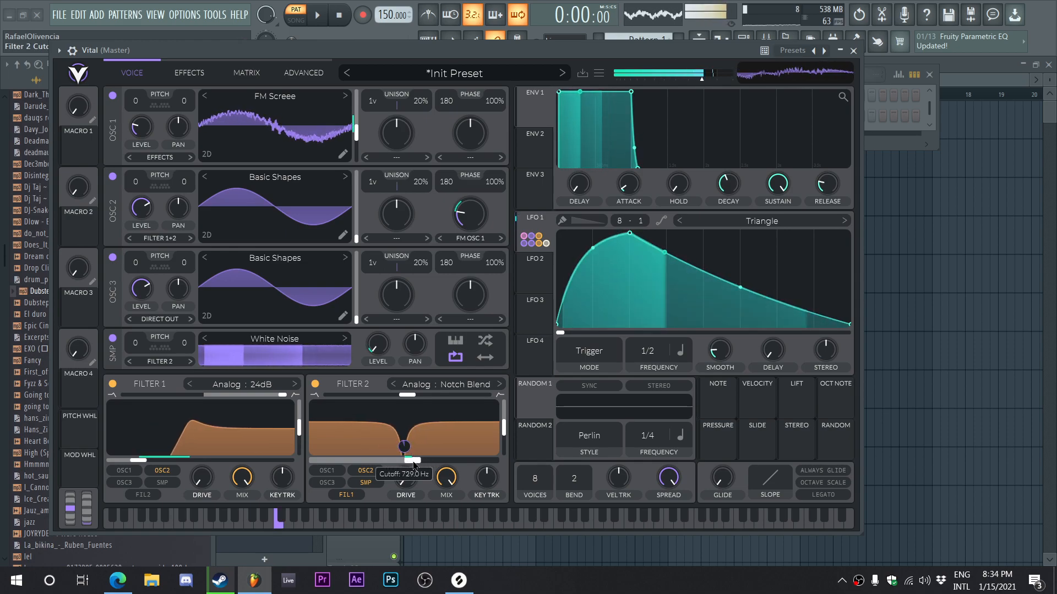